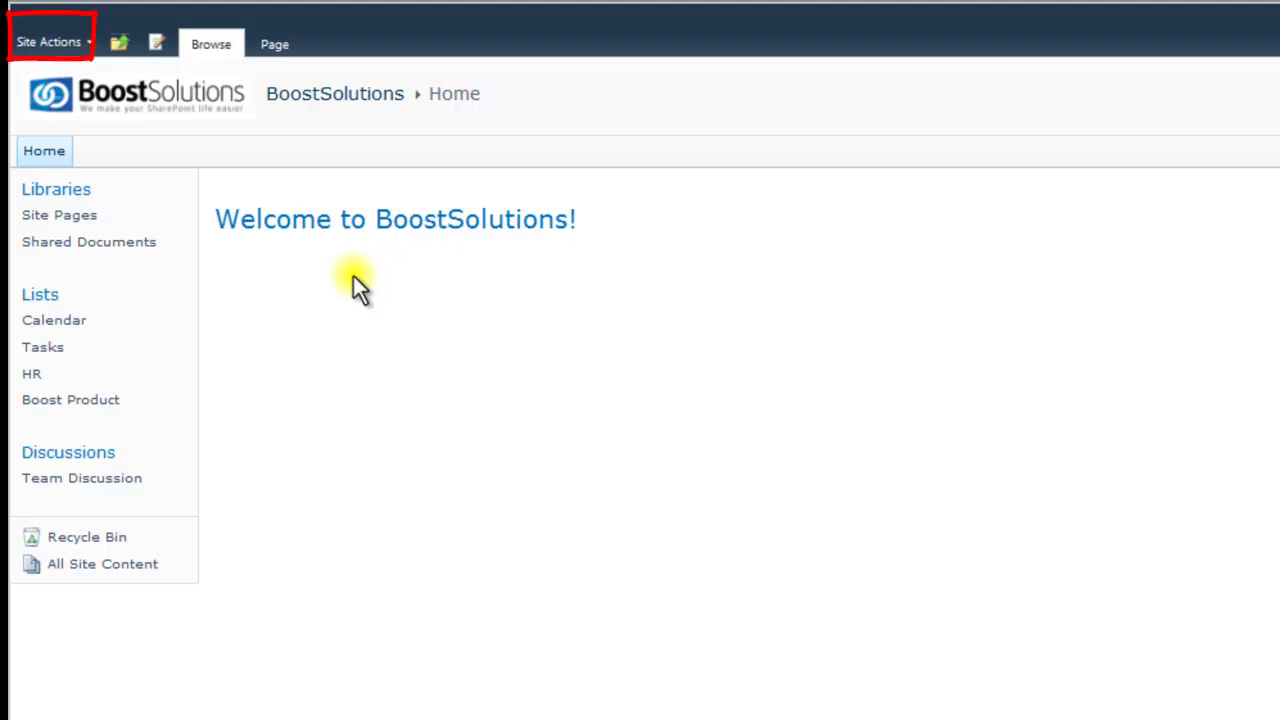
Go to the BoostSolutions site's Site Settings page through the Site Actions menu
left_click(75, 48)
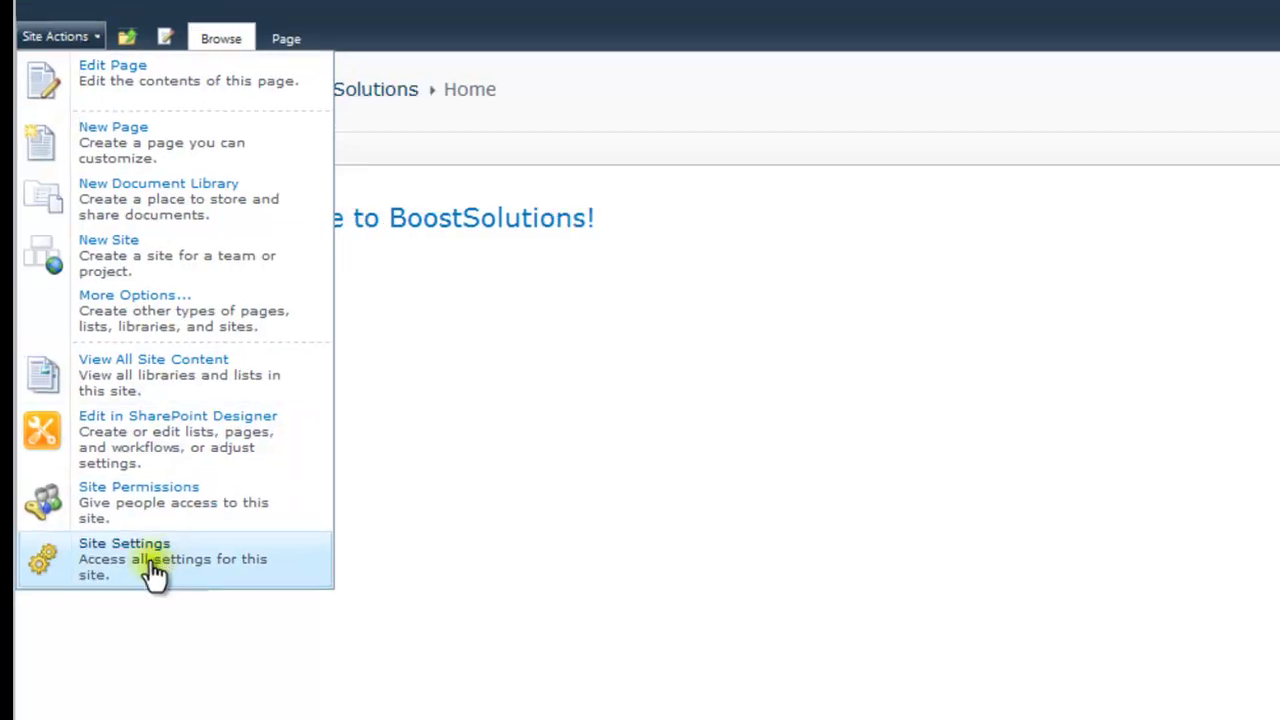
left_click(153, 570)
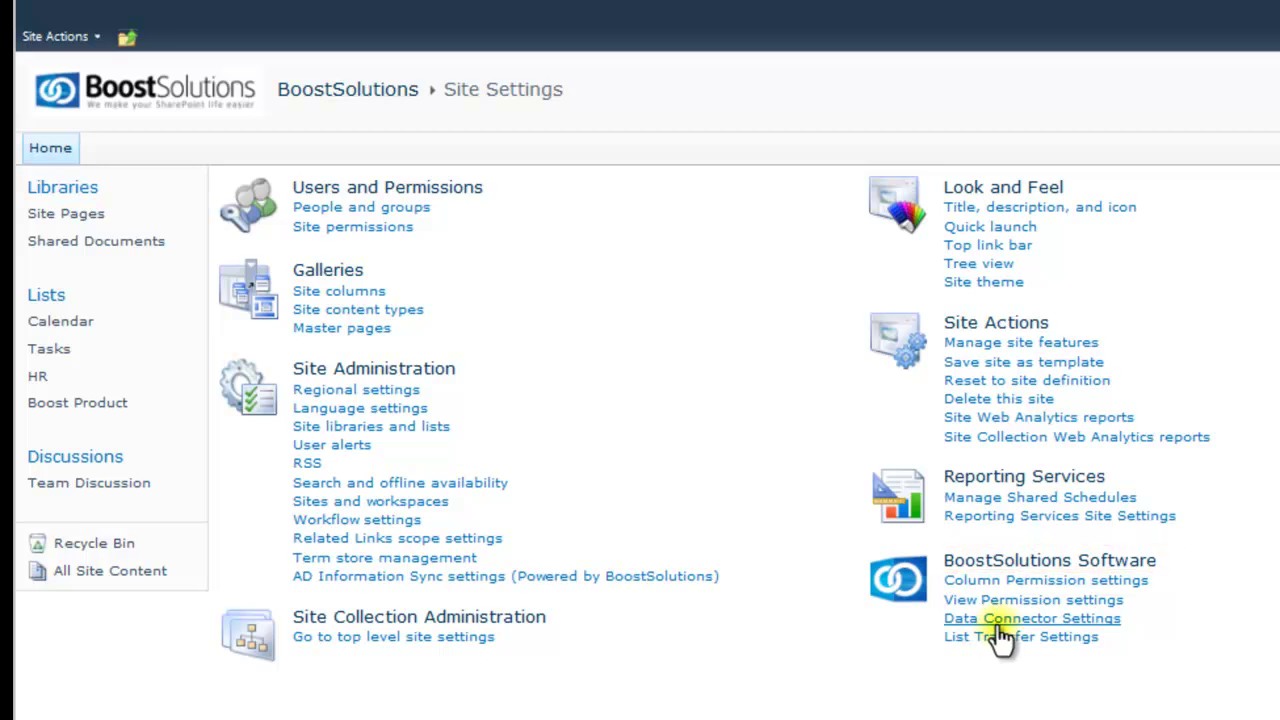
Return to the BoostSolutions home page, open the Boost Product list and its List Settings
left_click(352, 89)
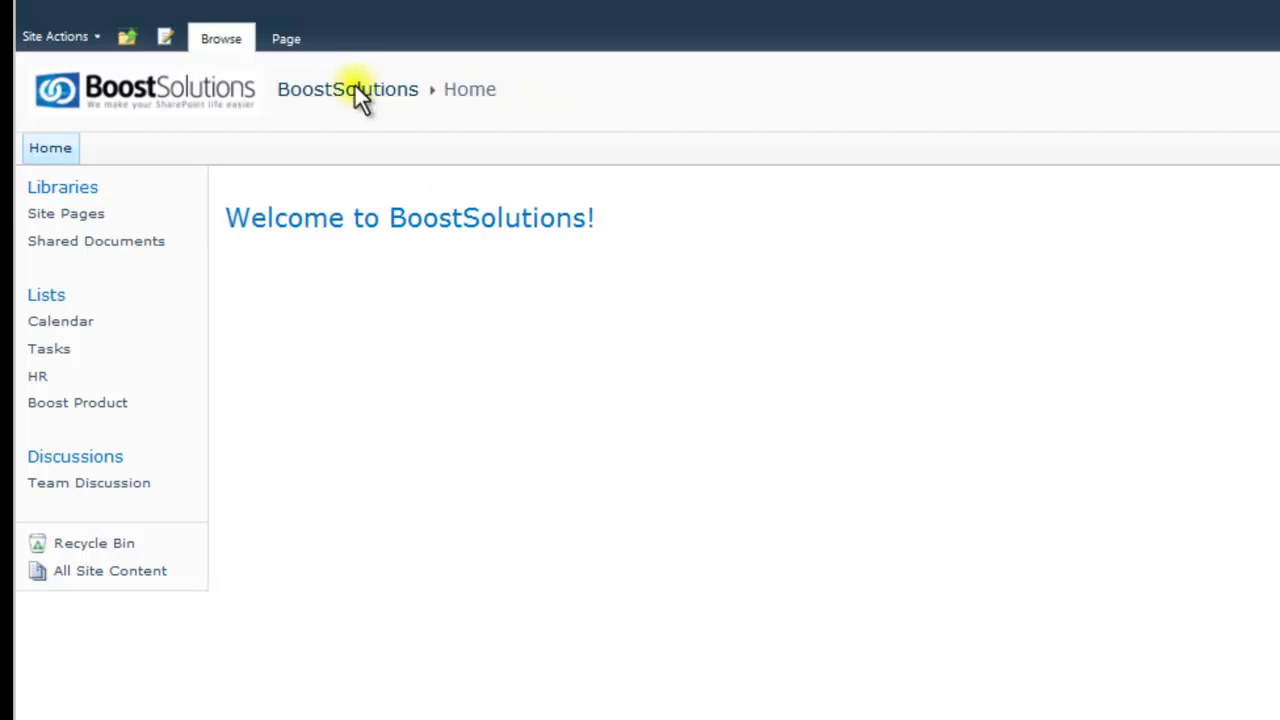
left_click(78, 405)
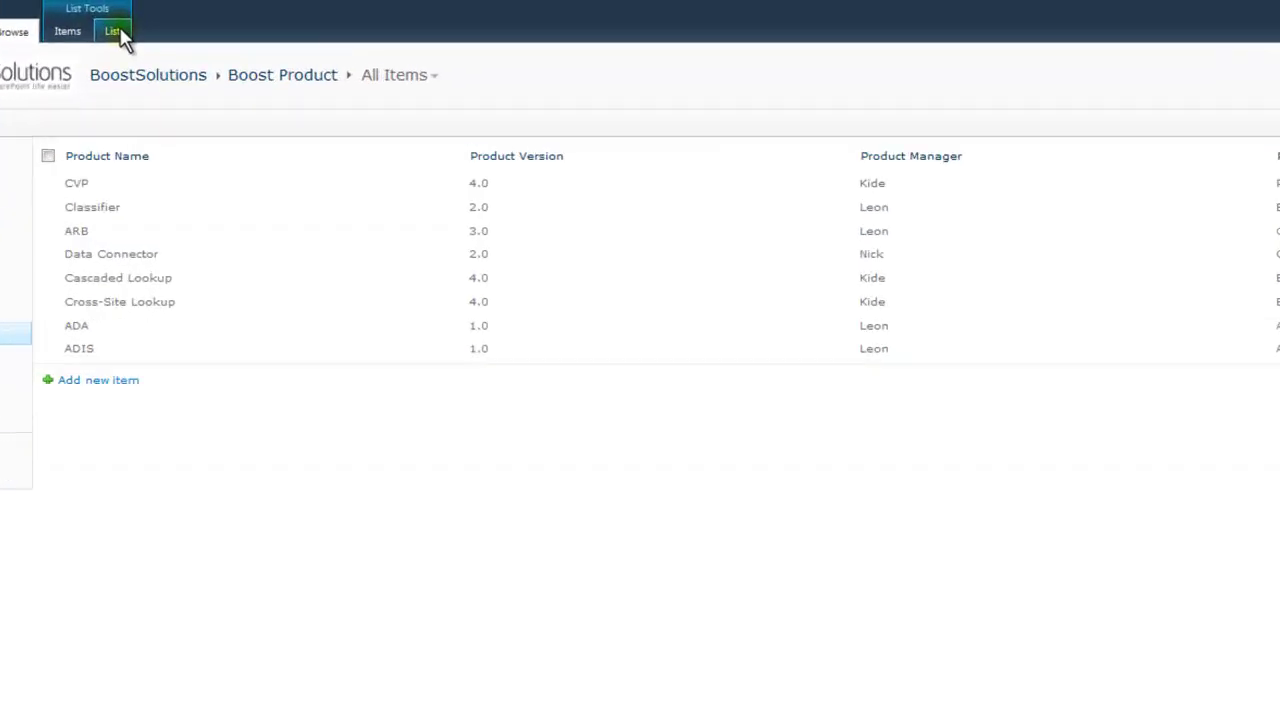
left_click(80, 35)
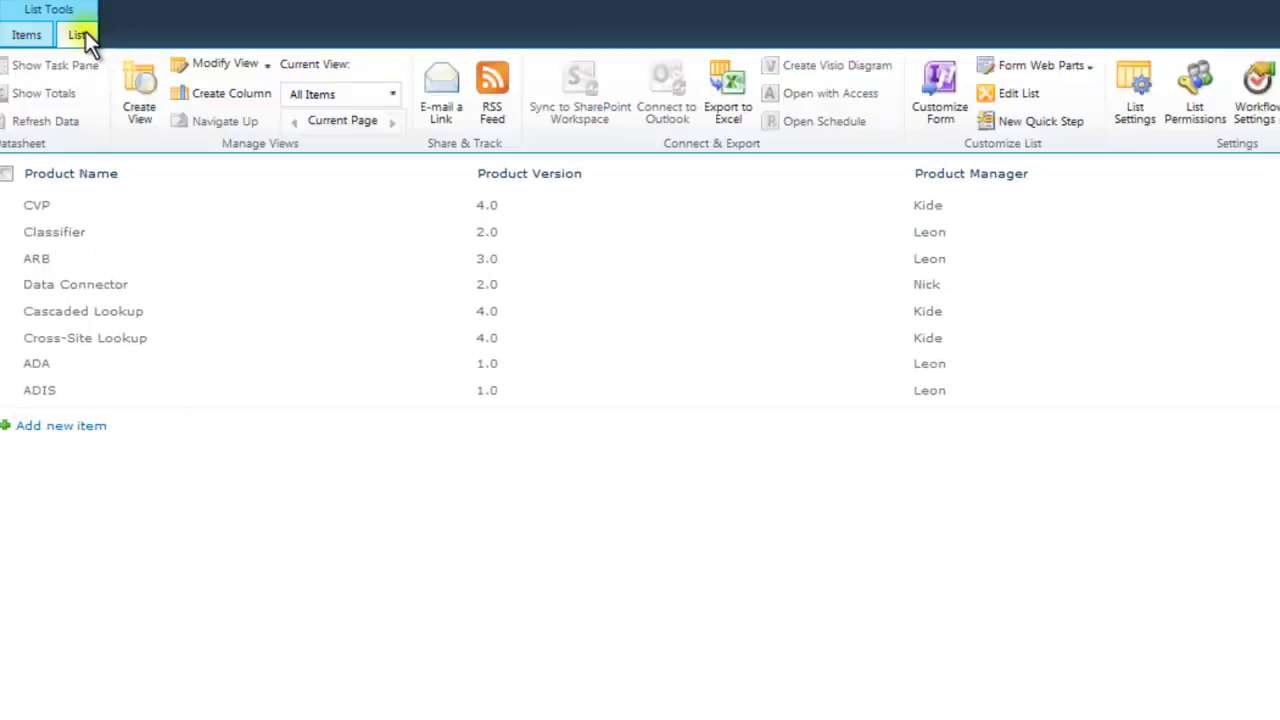
left_click(1147, 119)
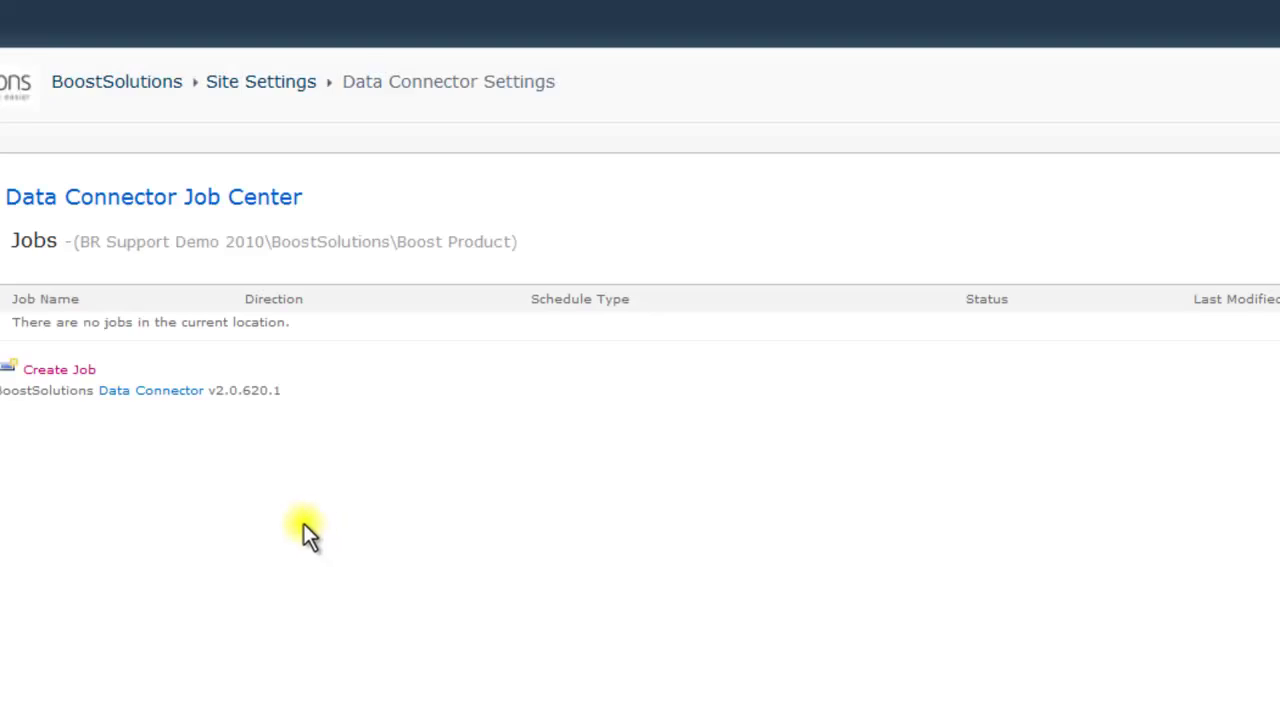
Start a new sync job and preview its Schedule and Notification tabs before General Settings
left_click(60, 370)
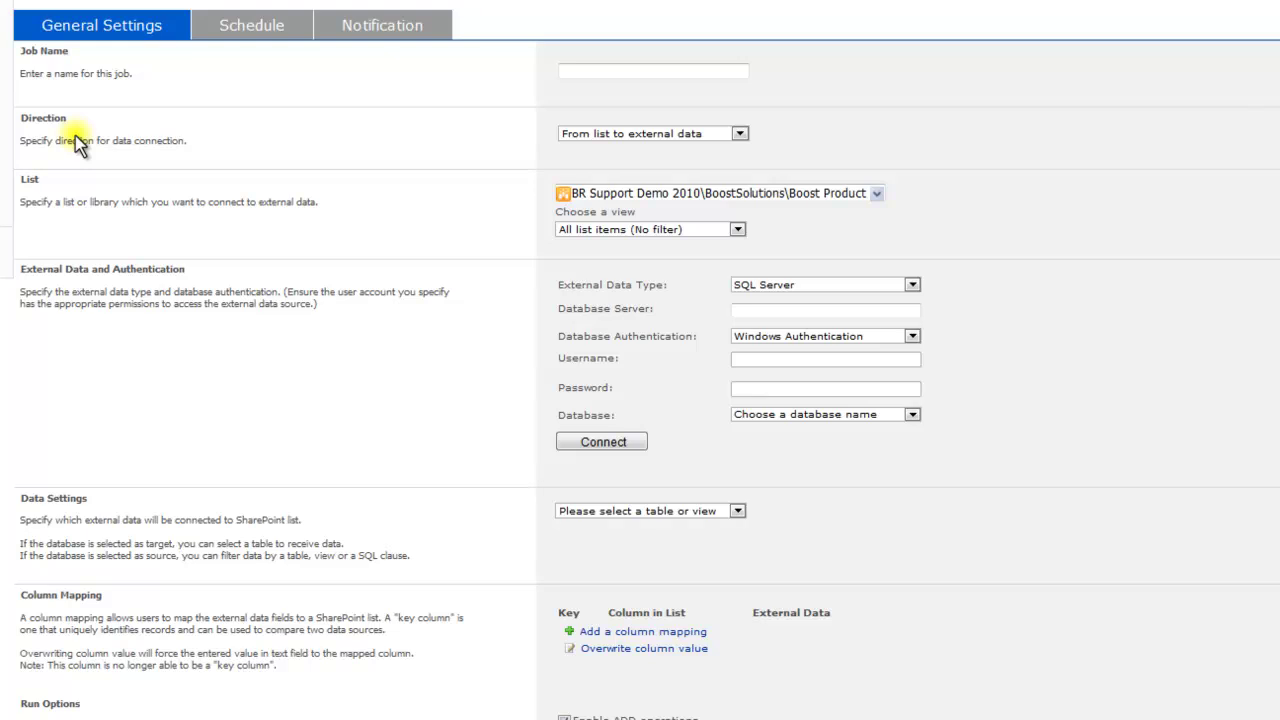
left_click(246, 30)
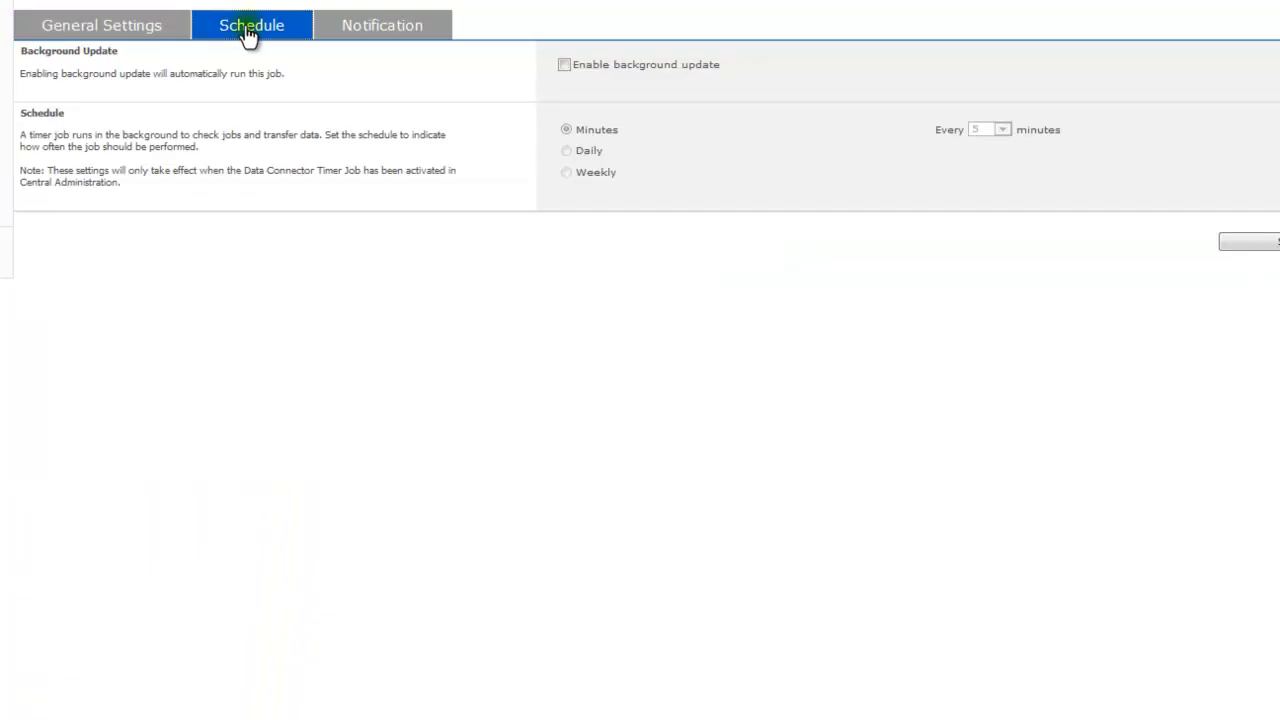
left_click(366, 29)
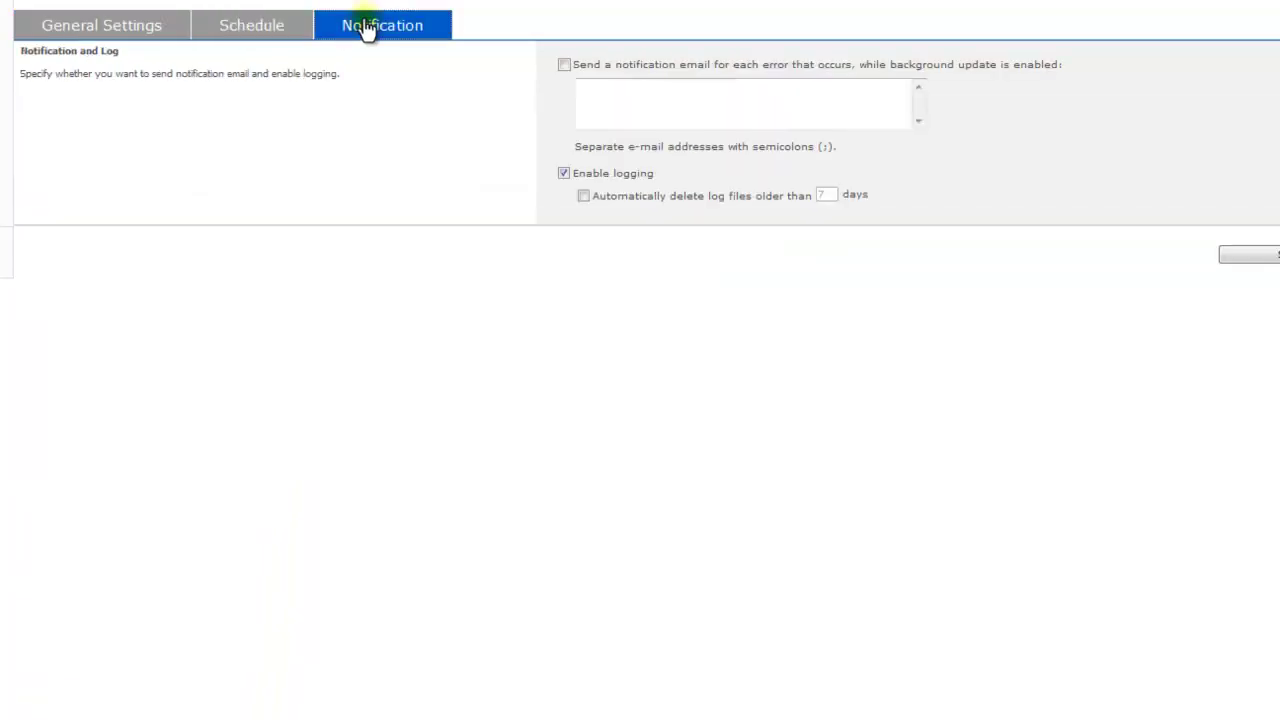
left_click(114, 33)
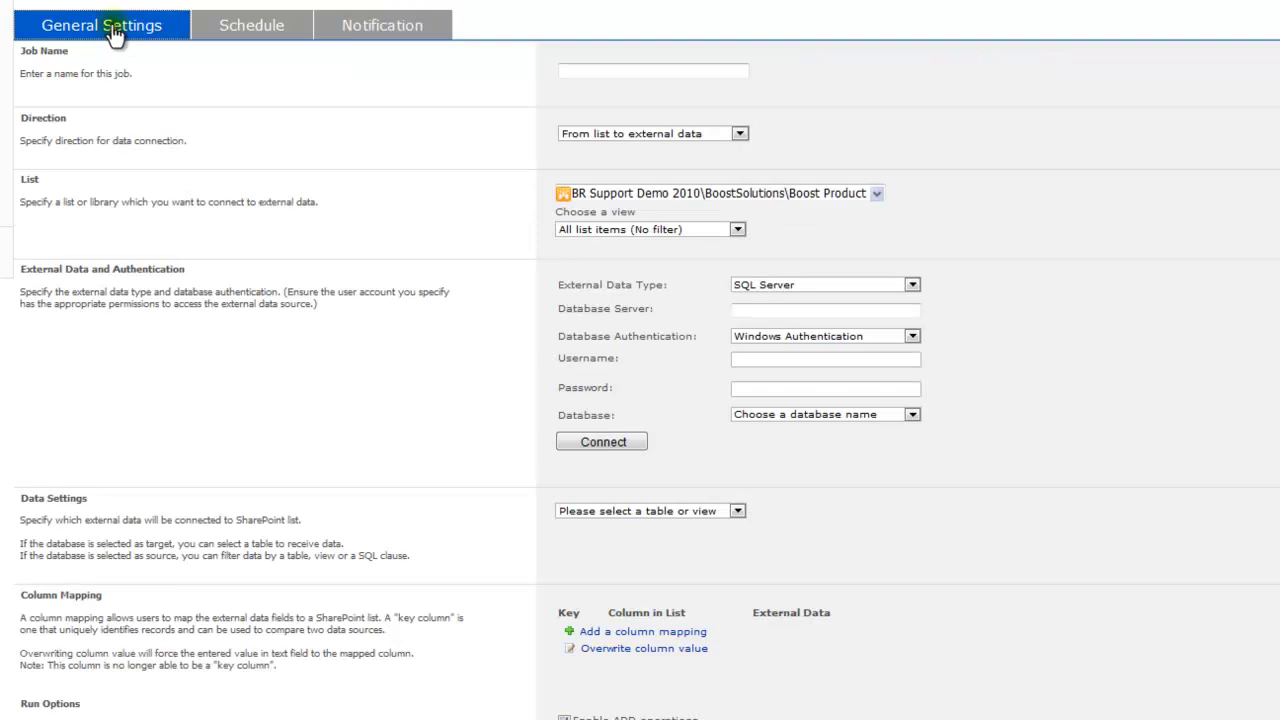
Name the job 'test' and point it at the Boost Product list's All Items view
left_click(603, 70)
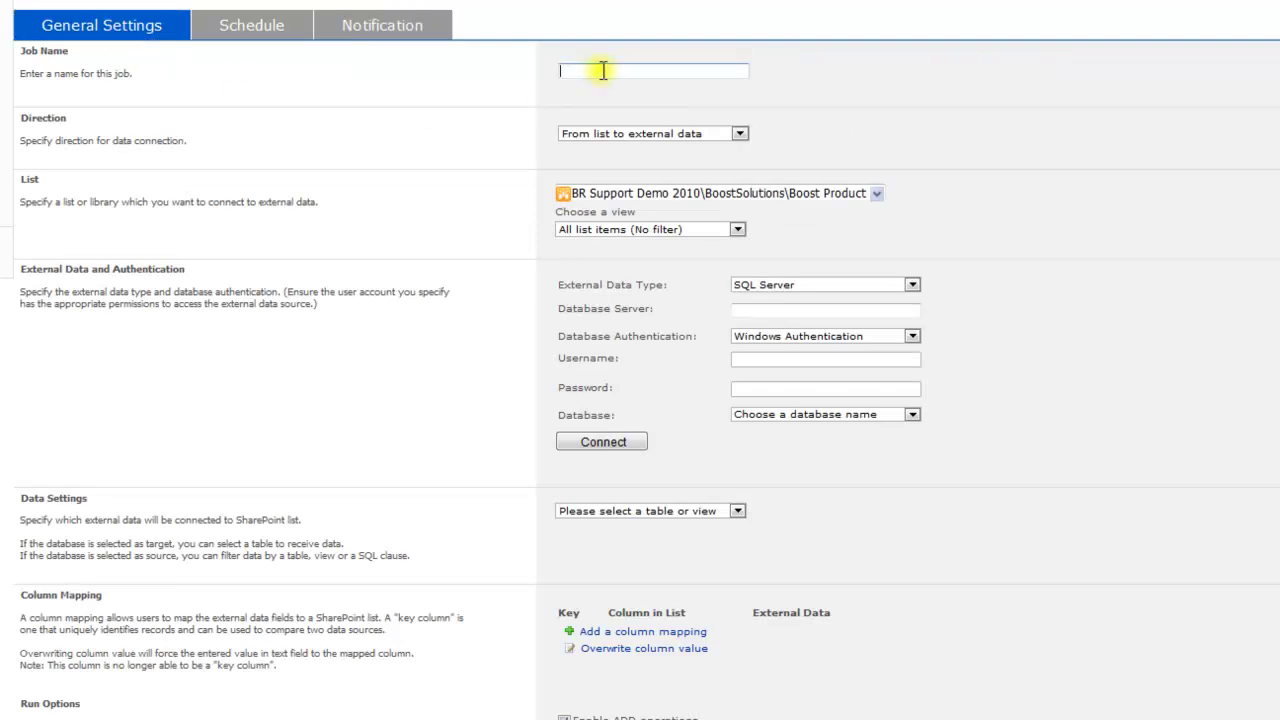
type("test")
left_click(741, 134)
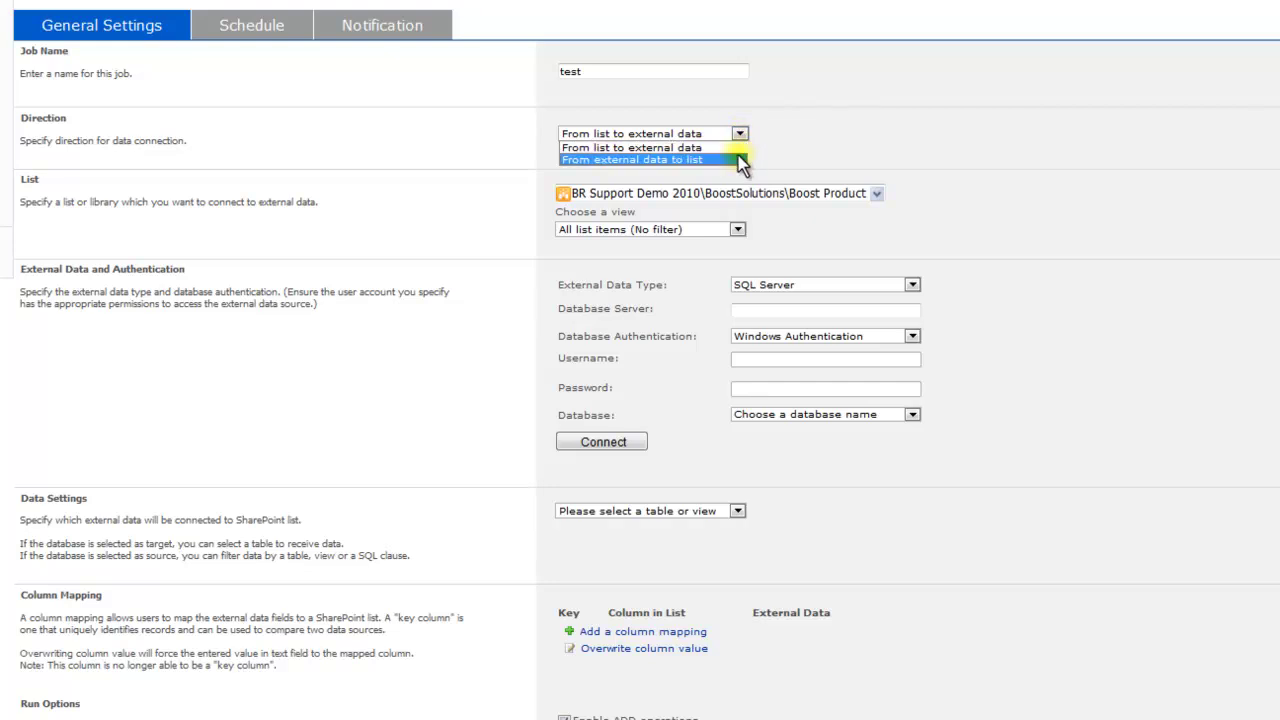
left_click(733, 148)
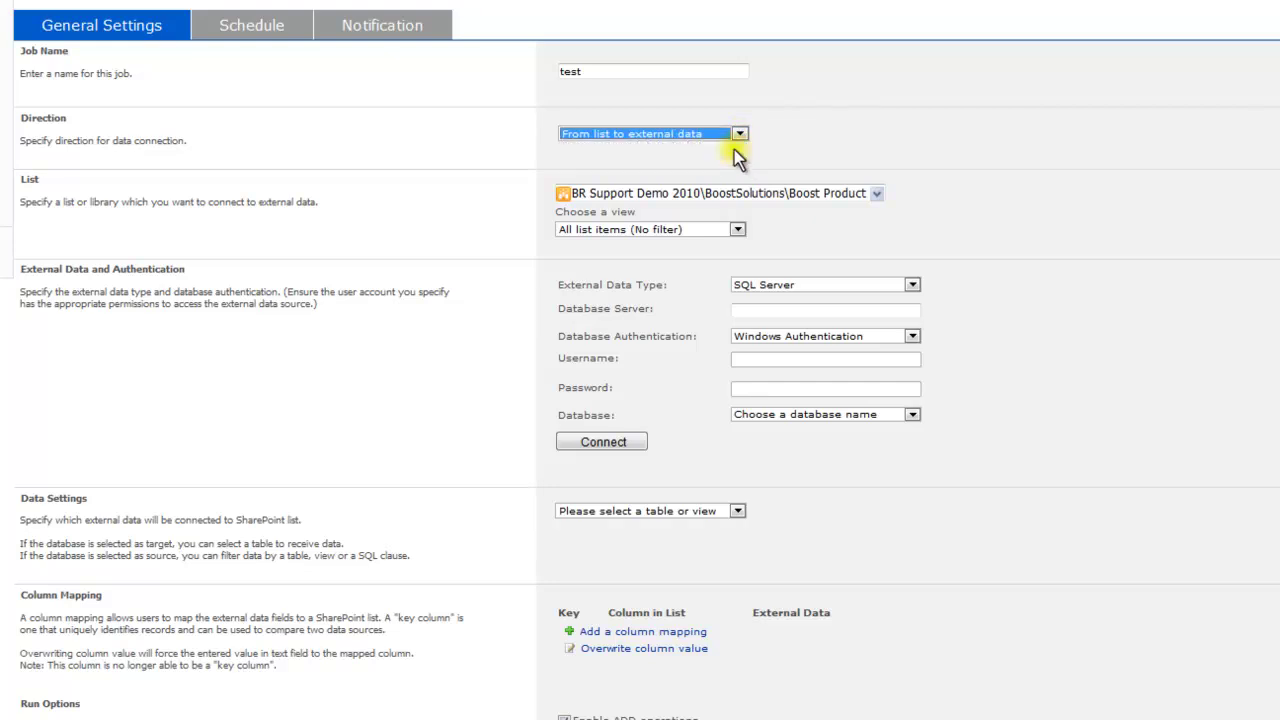
left_click(876, 194)
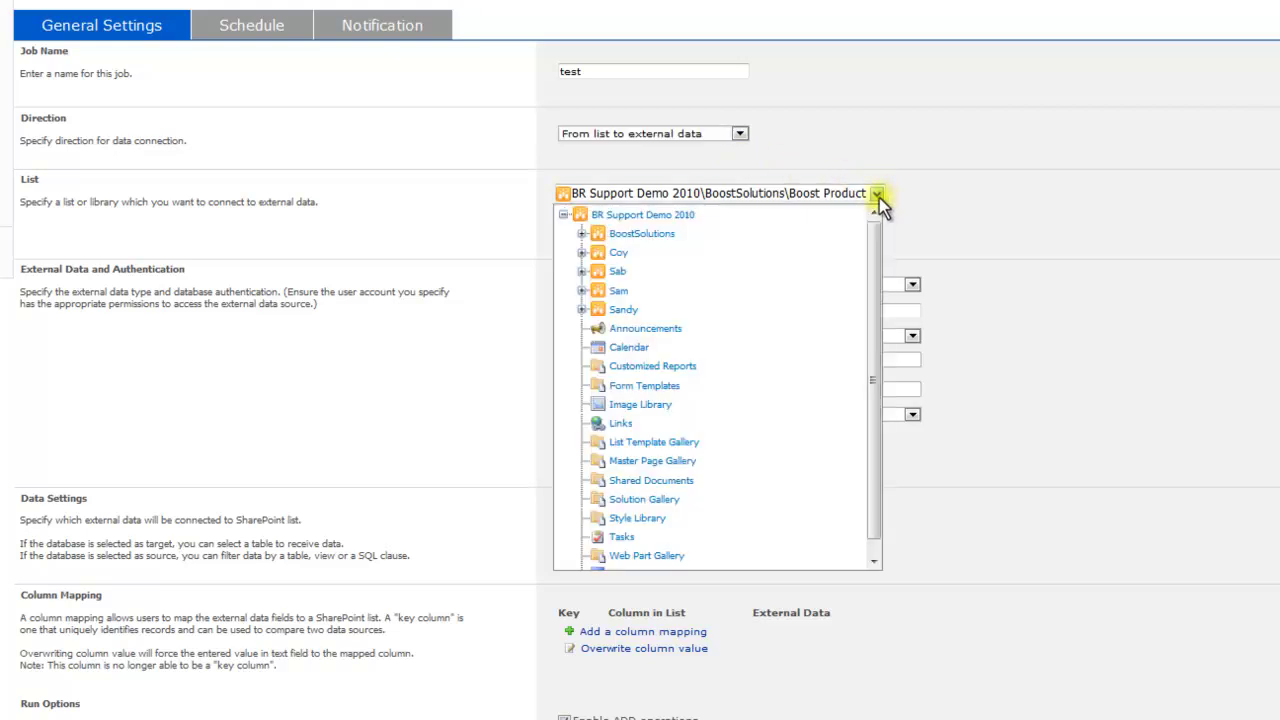
left_click(582, 234)
left_click(660, 274)
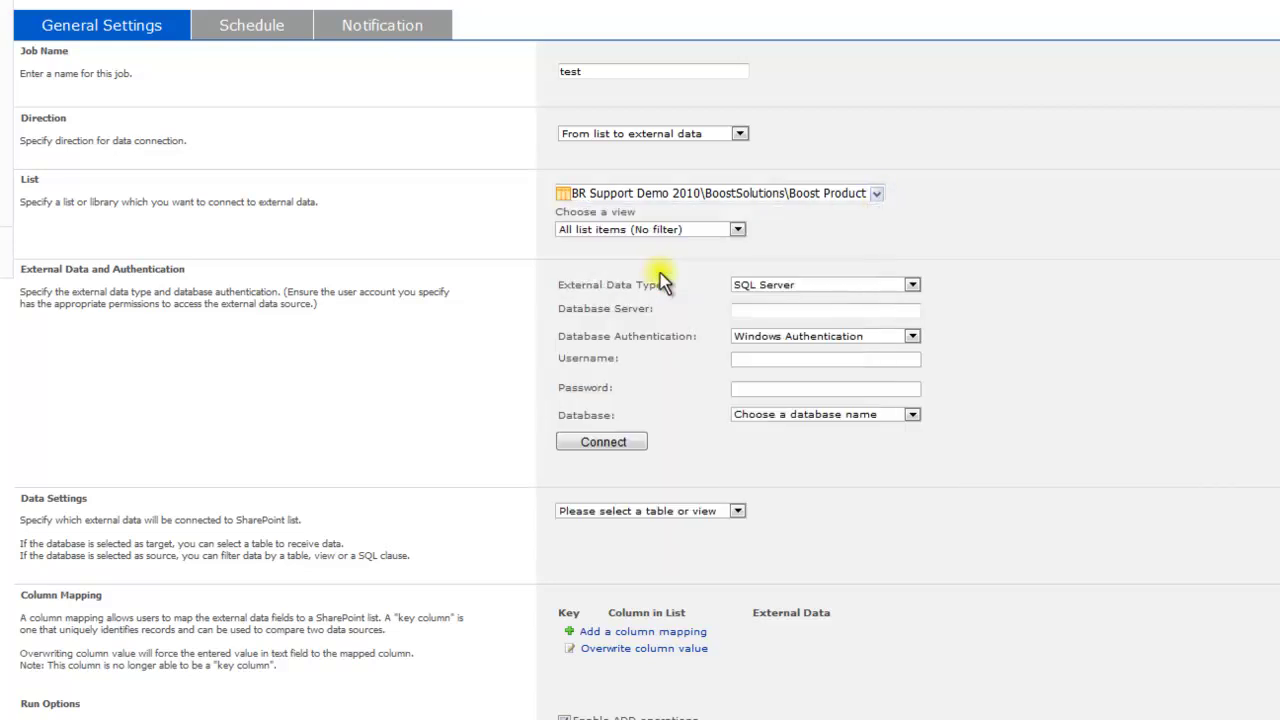
left_click(737, 230)
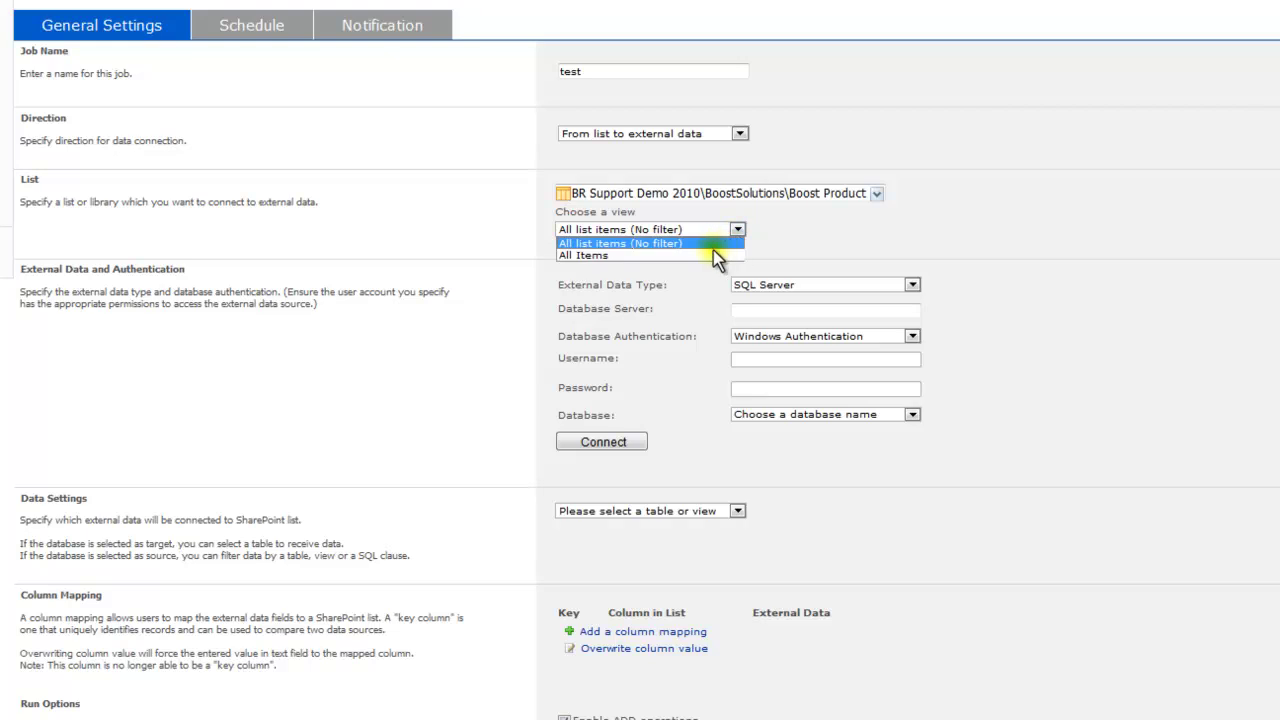
left_click(712, 251)
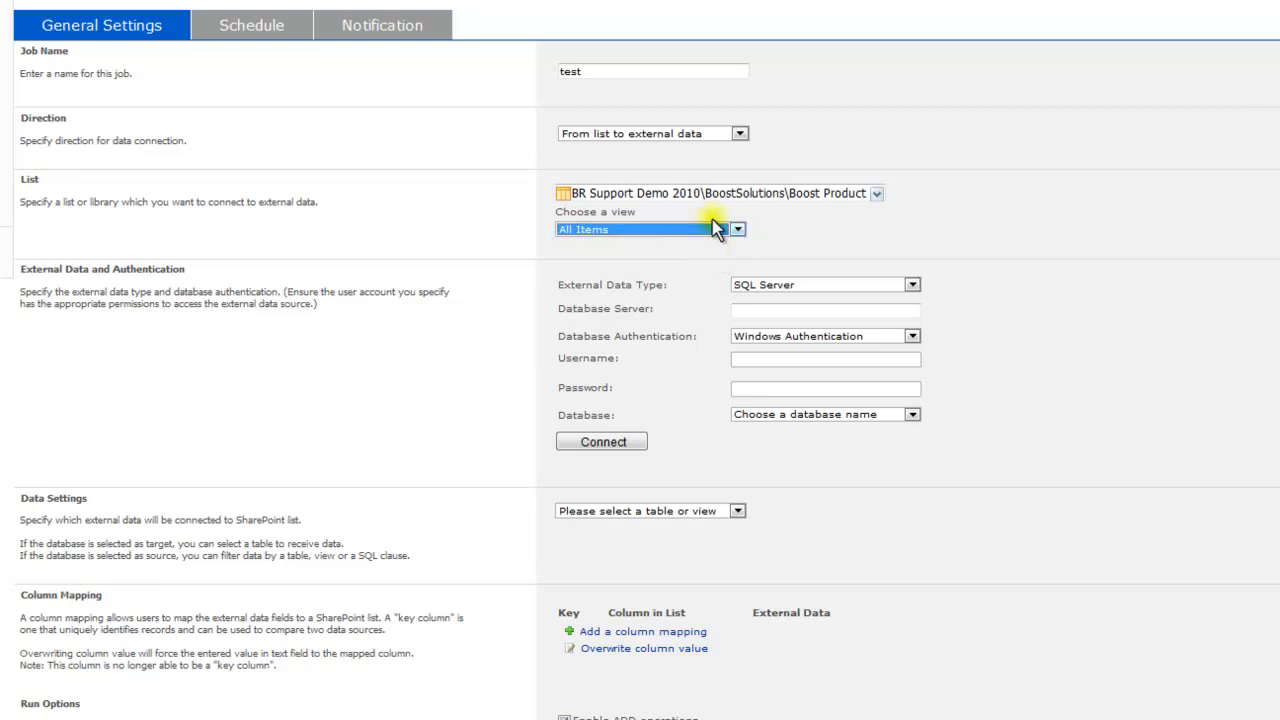
Change the direction to From external data to list and choose Create a new list
left_click(740, 133)
left_click(726, 159)
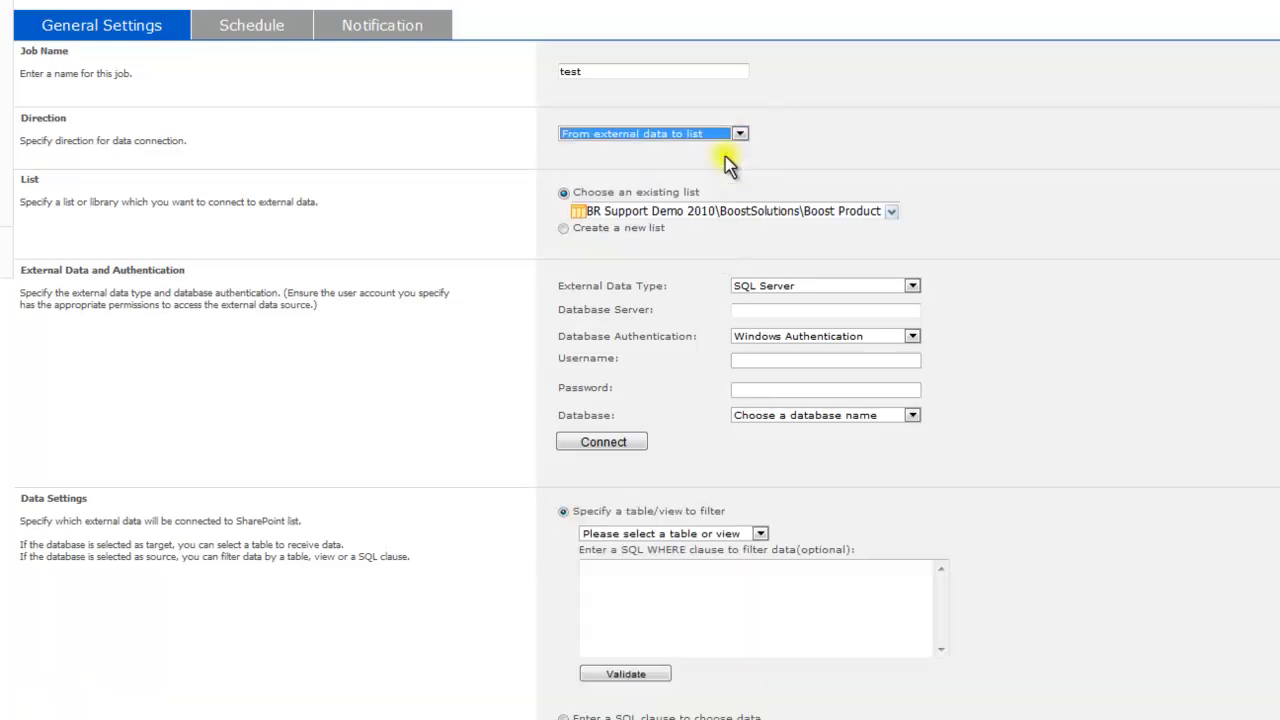
left_click(890, 212)
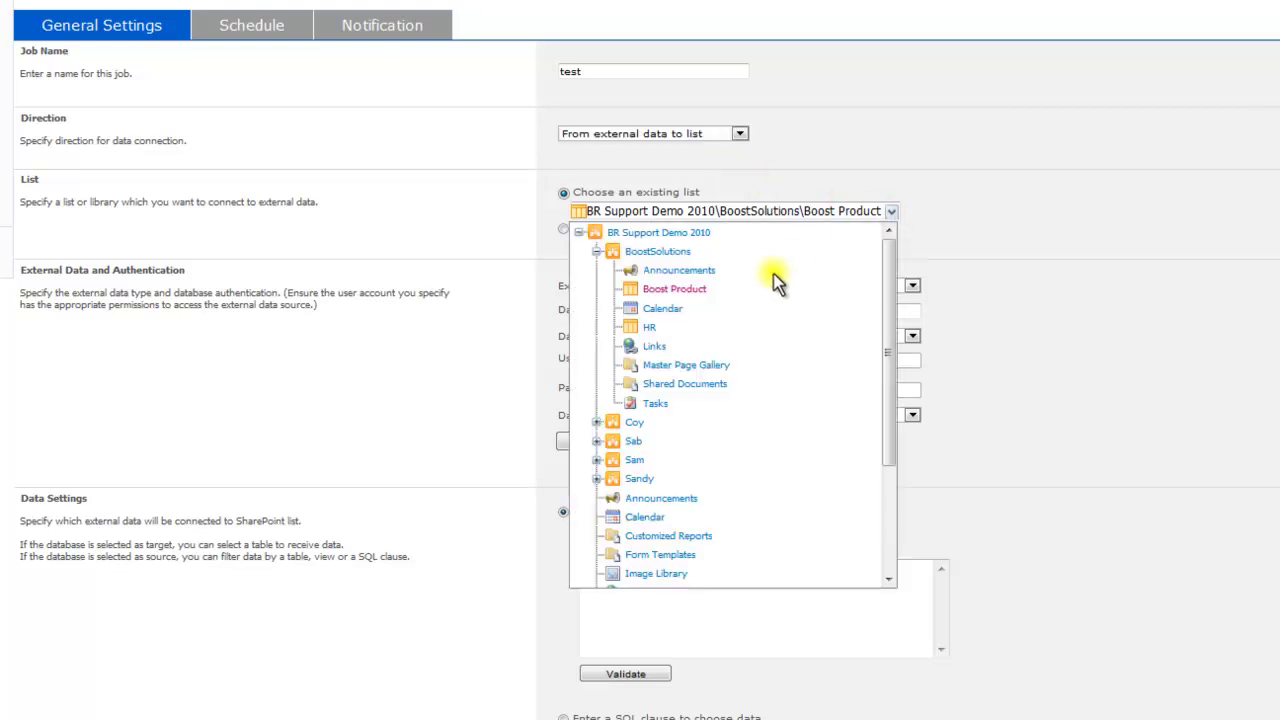
left_click(674, 289)
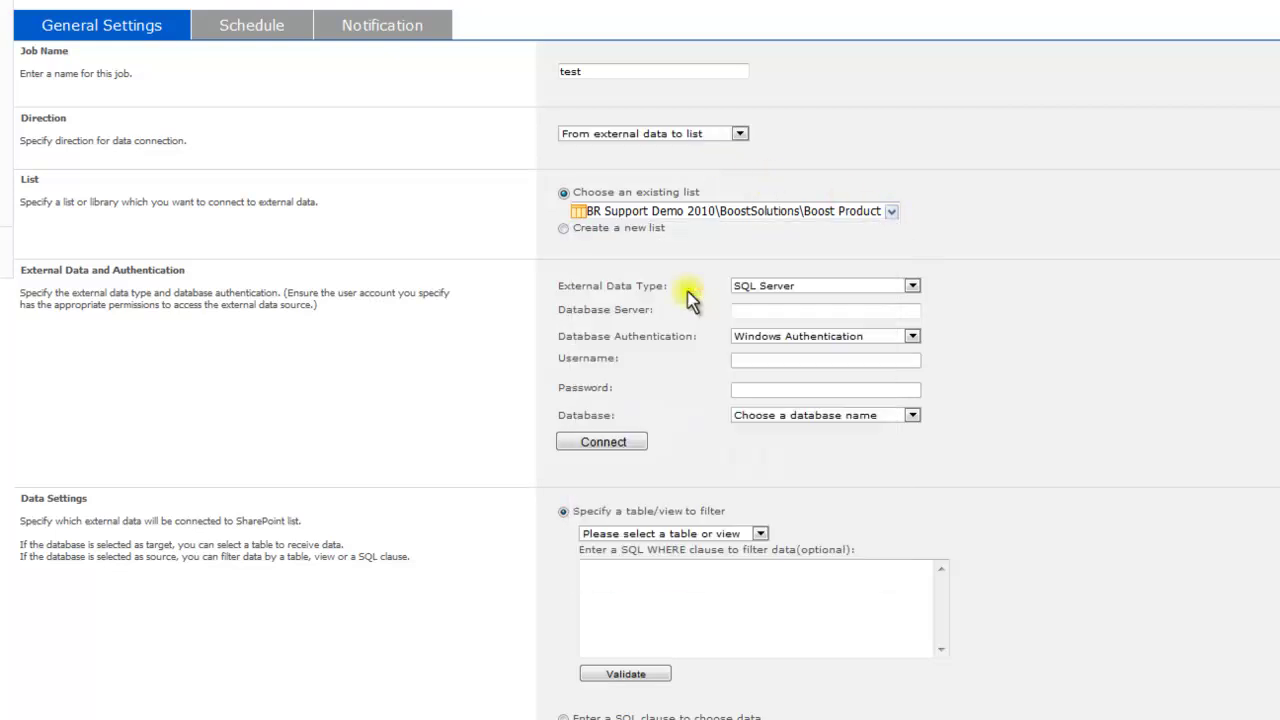
left_click(564, 229)
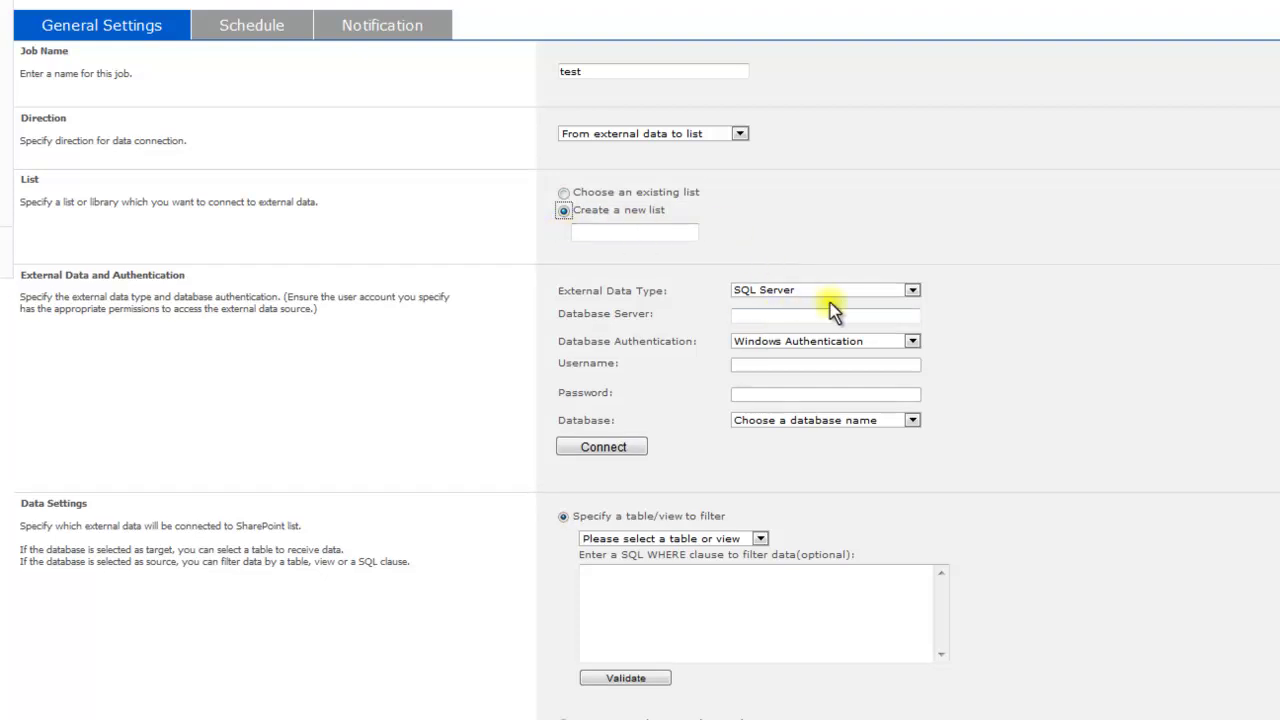
Use SQL Server at 192.168.6.201 with Windows Authentication as the external data source
left_click(912, 291)
left_click(912, 296)
left_click(872, 316)
type("1")
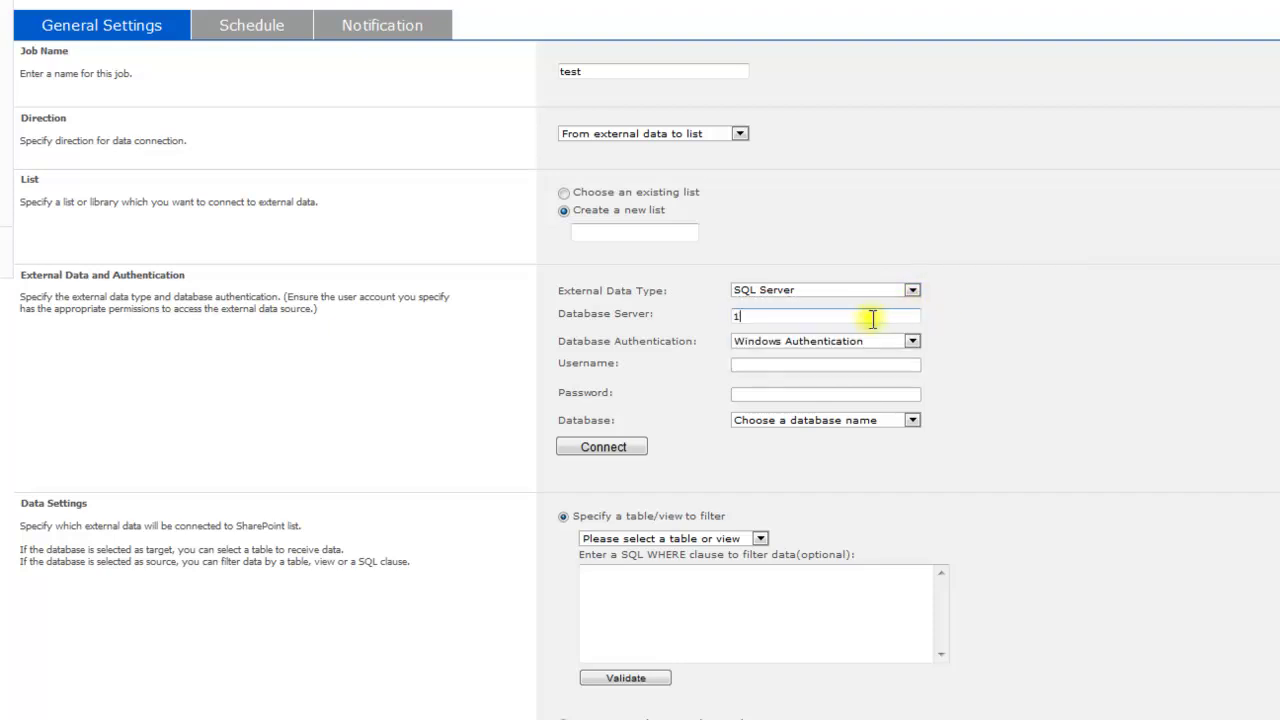
type("92.168.6.201")
left_click(915, 341)
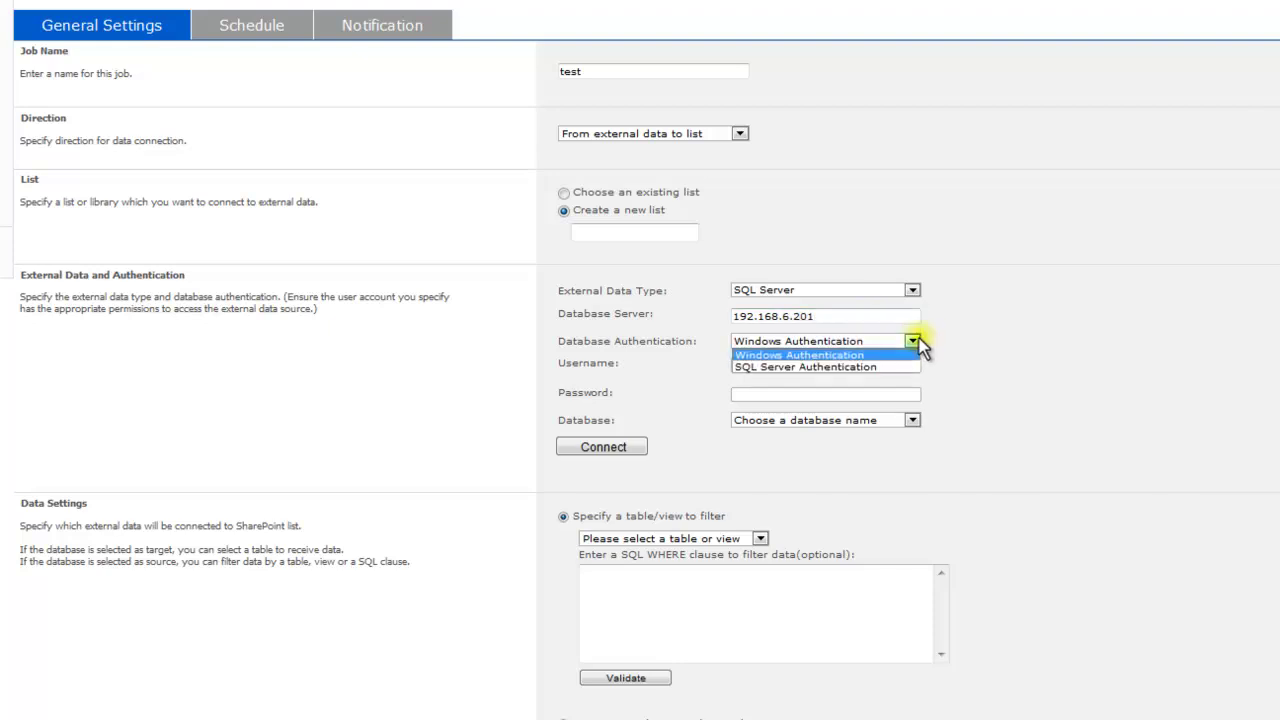
left_click(916, 340)
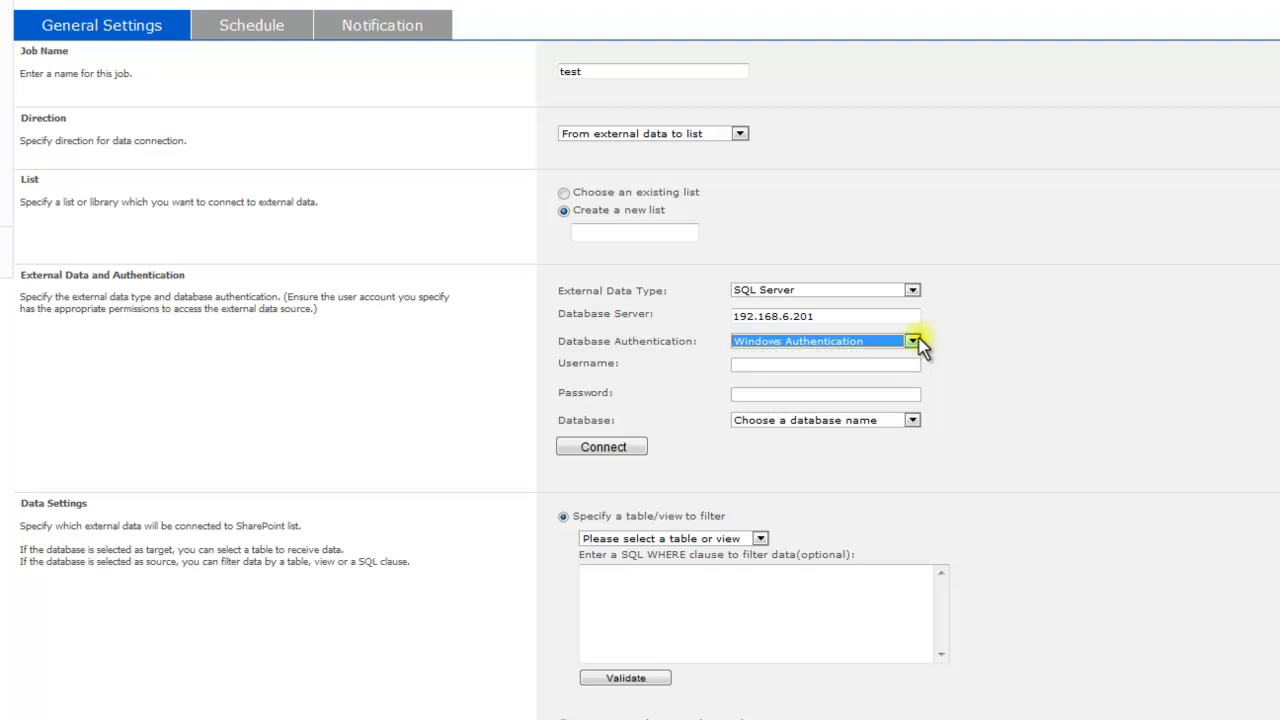
Test the database connection successfully and select the Boost database
left_click_drag(627, 363, 575, 395)
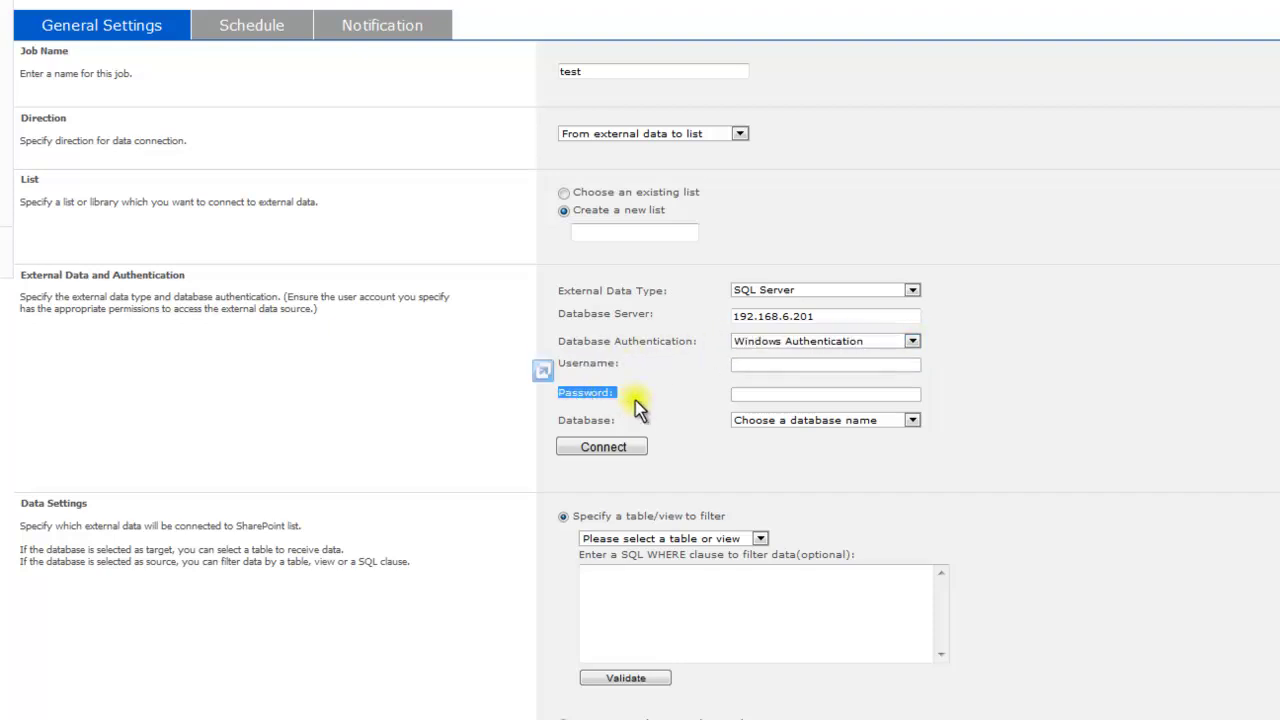
left_click(626, 396)
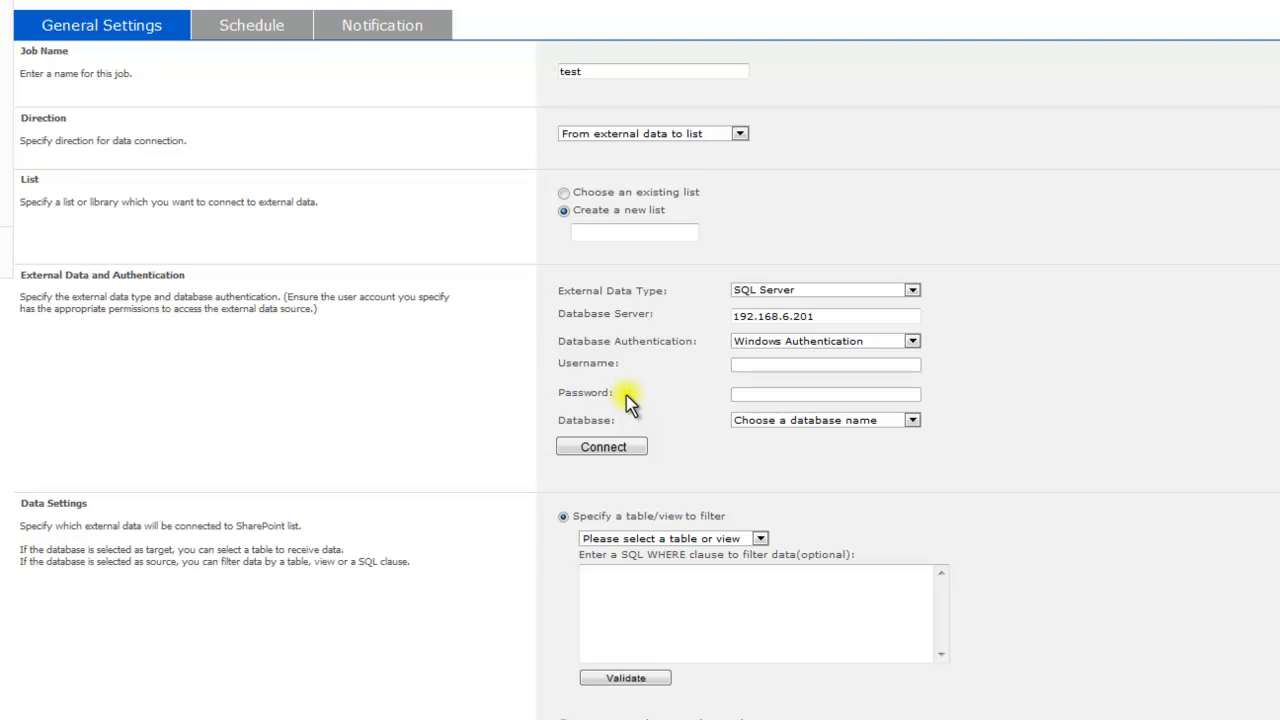
left_click(624, 447)
triple_click(592, 466)
left_click(912, 420)
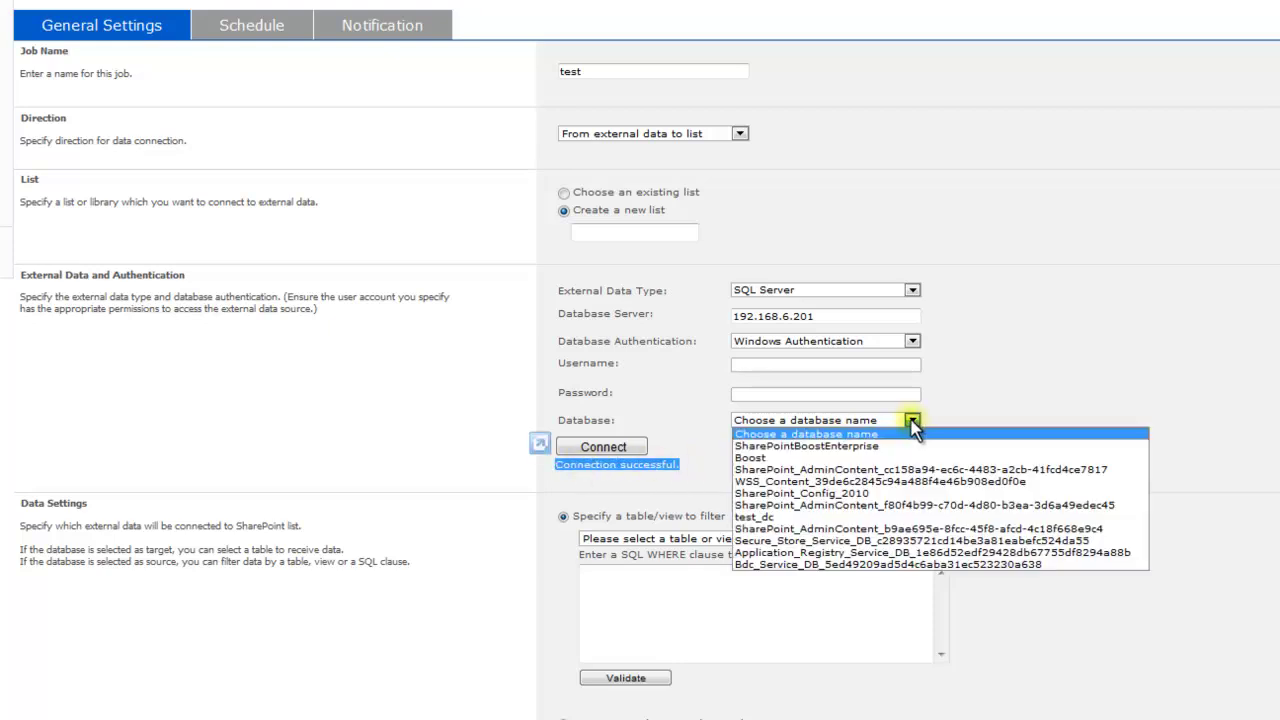
left_click(881, 456)
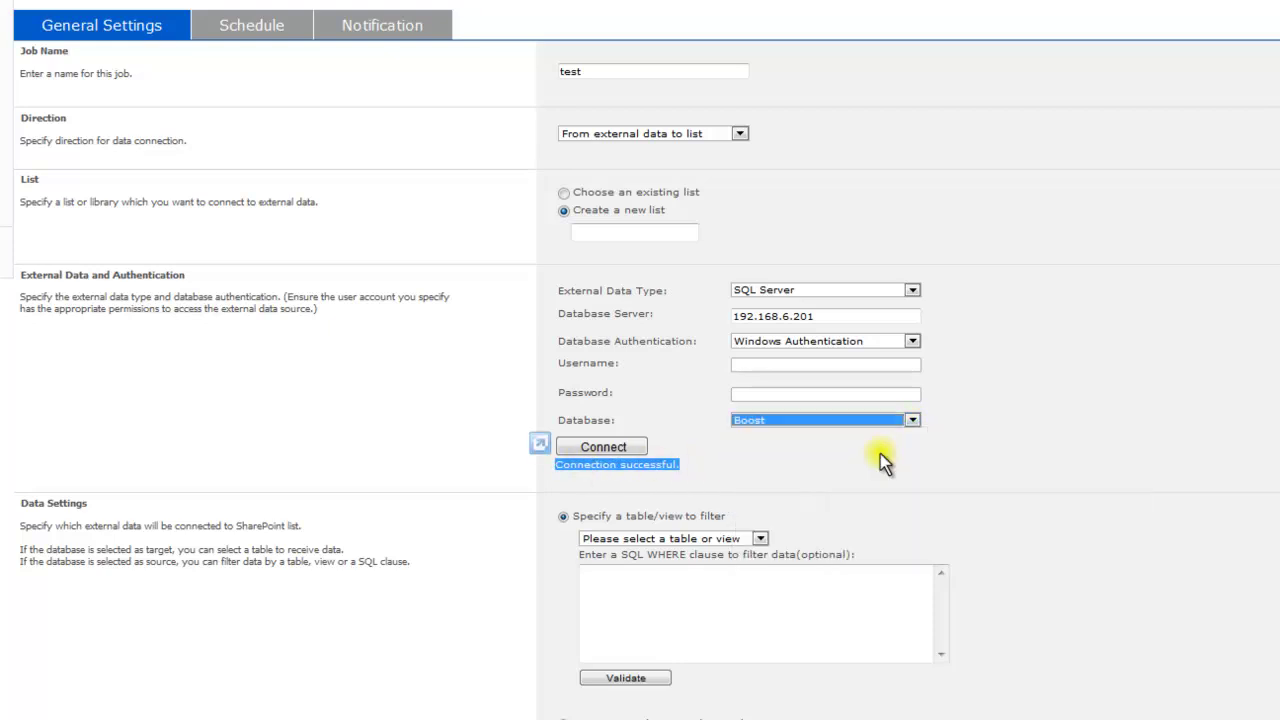
left_click(880, 453)
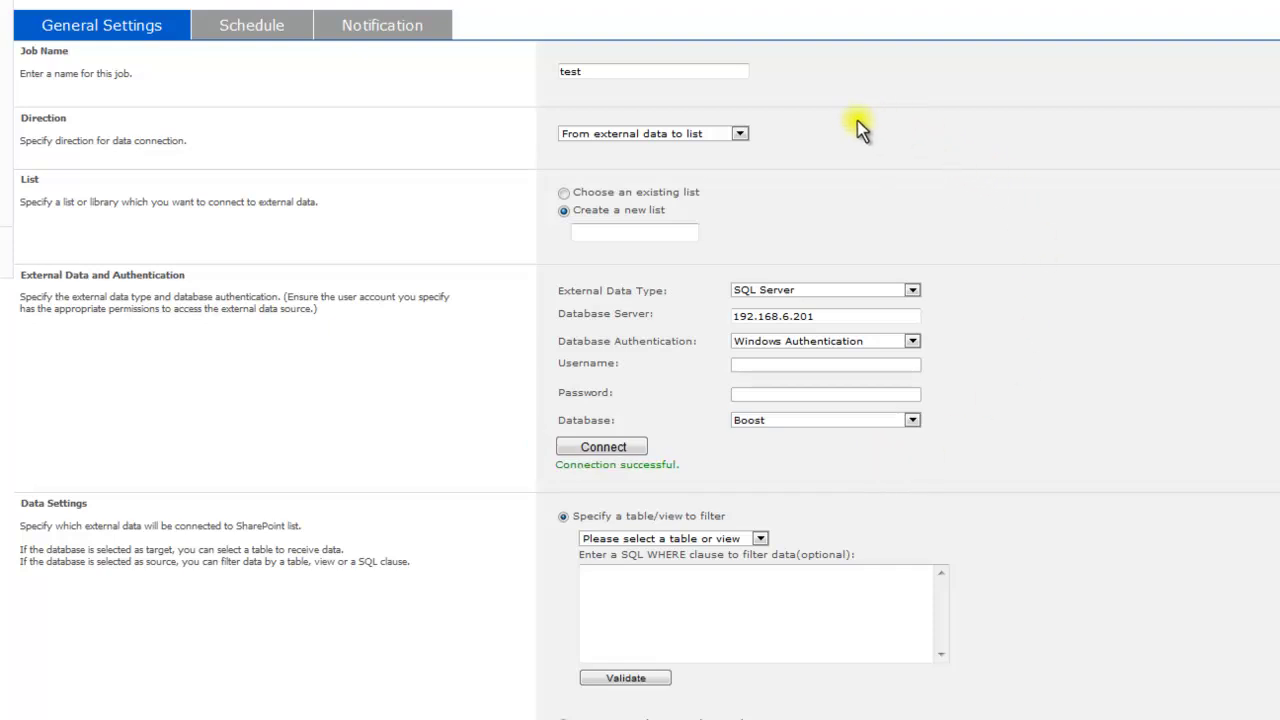
Switch the direction to From list to external data and browse the Boost tables
left_click(747, 129)
left_click(716, 146)
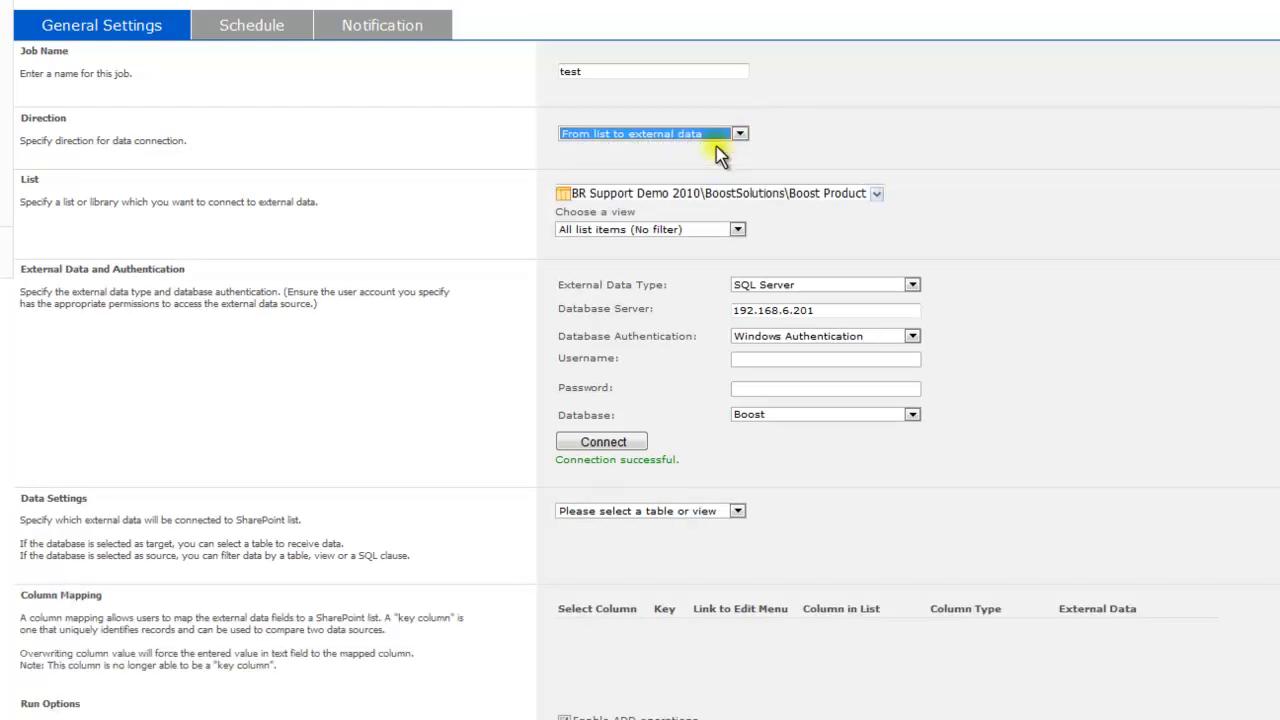
left_click(739, 511)
left_click(743, 510)
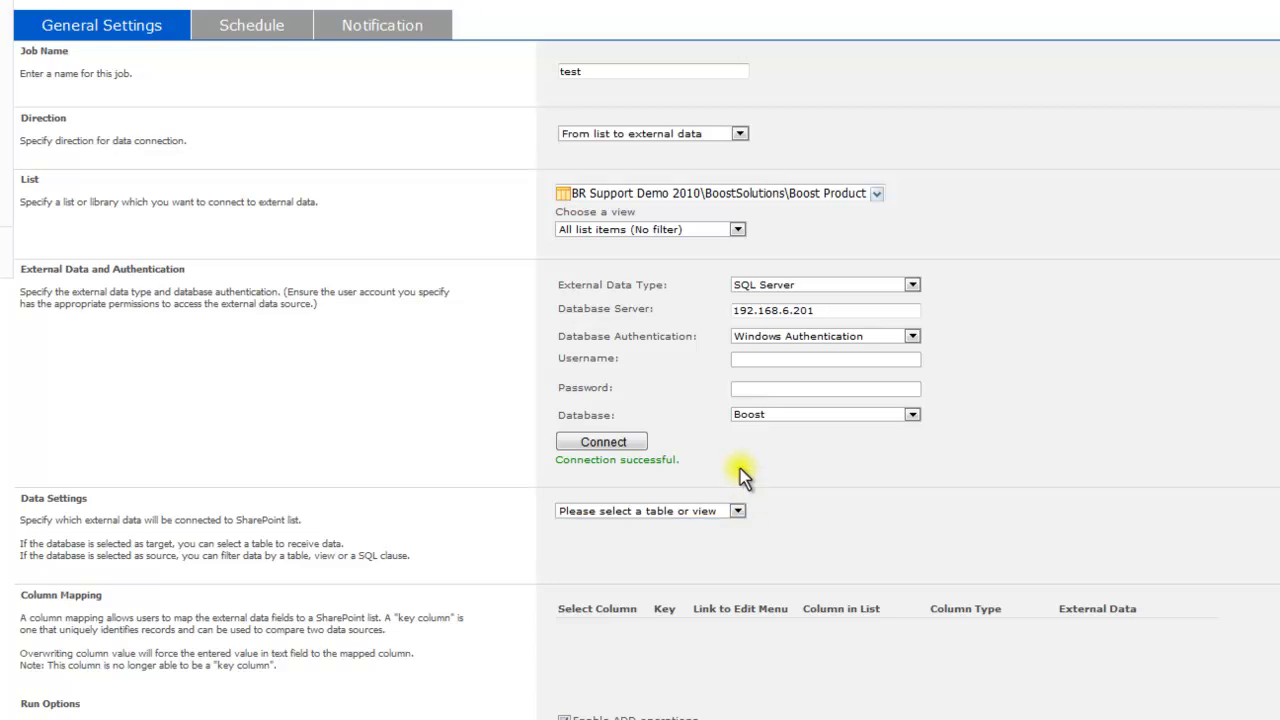
Switch back to From external data to list, reviewing the tables and SQL WHERE filter
left_click(740, 134)
left_click(715, 158)
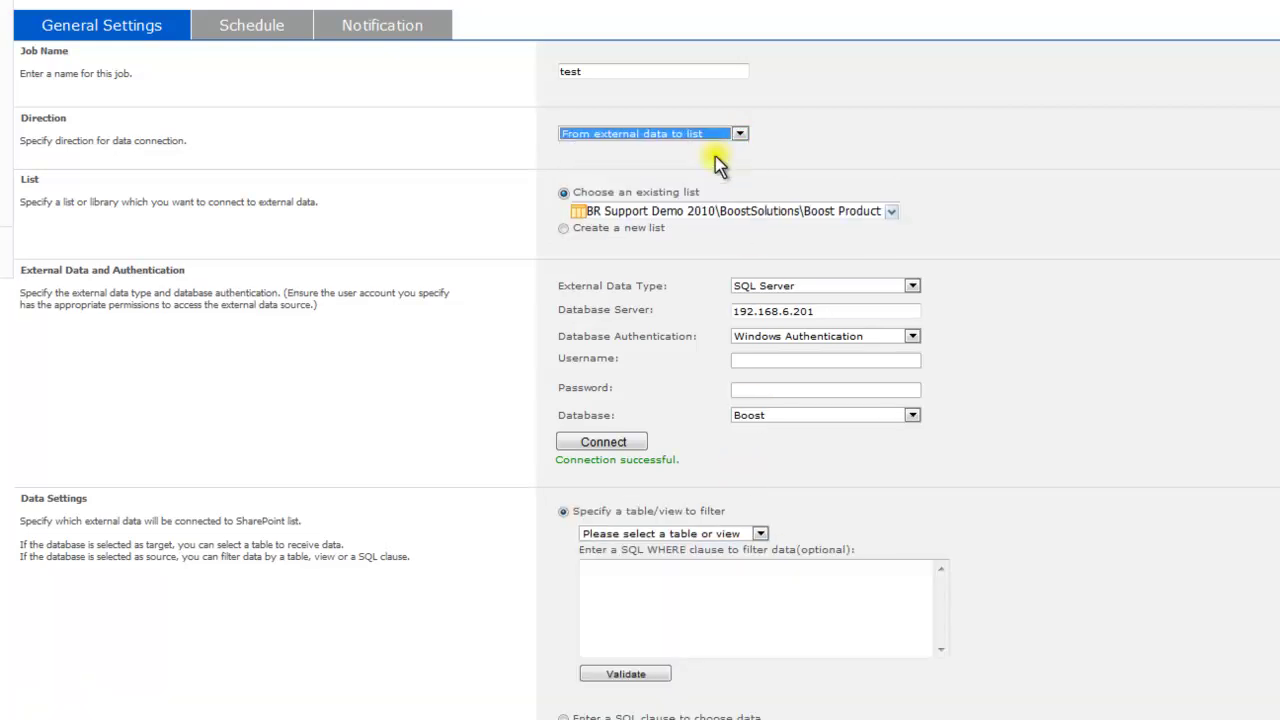
left_click(760, 533)
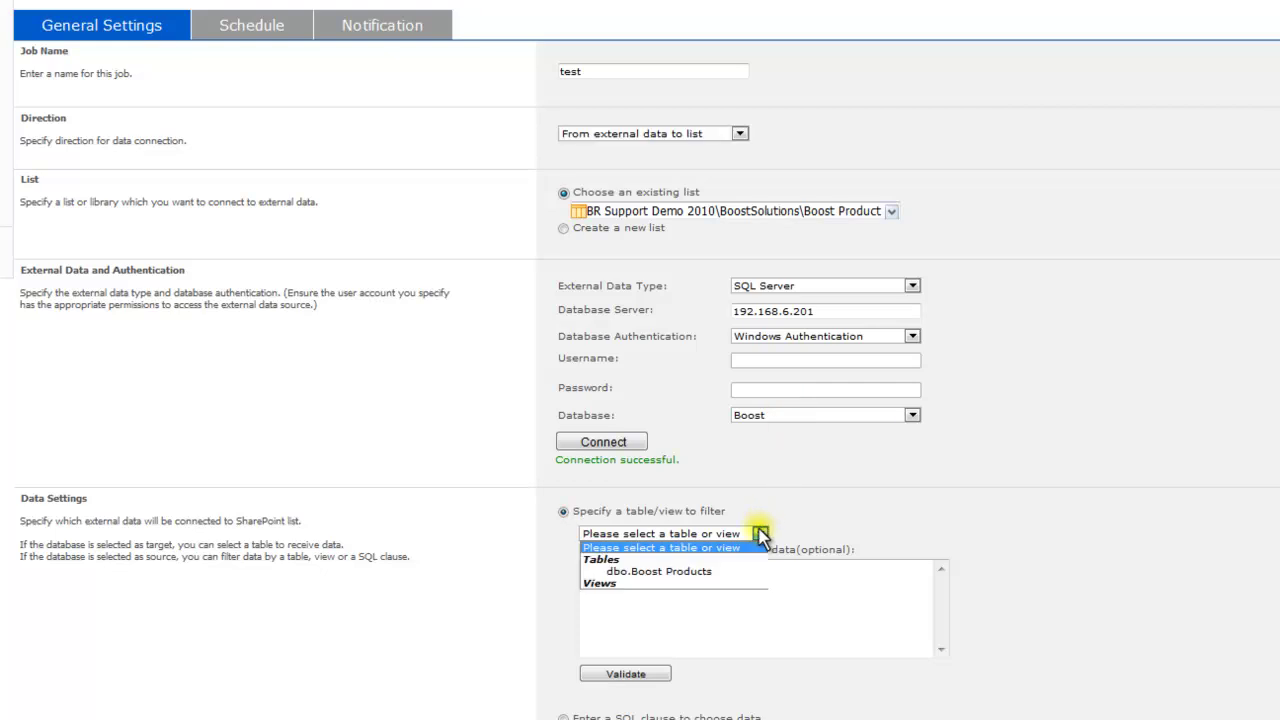
left_click(760, 533)
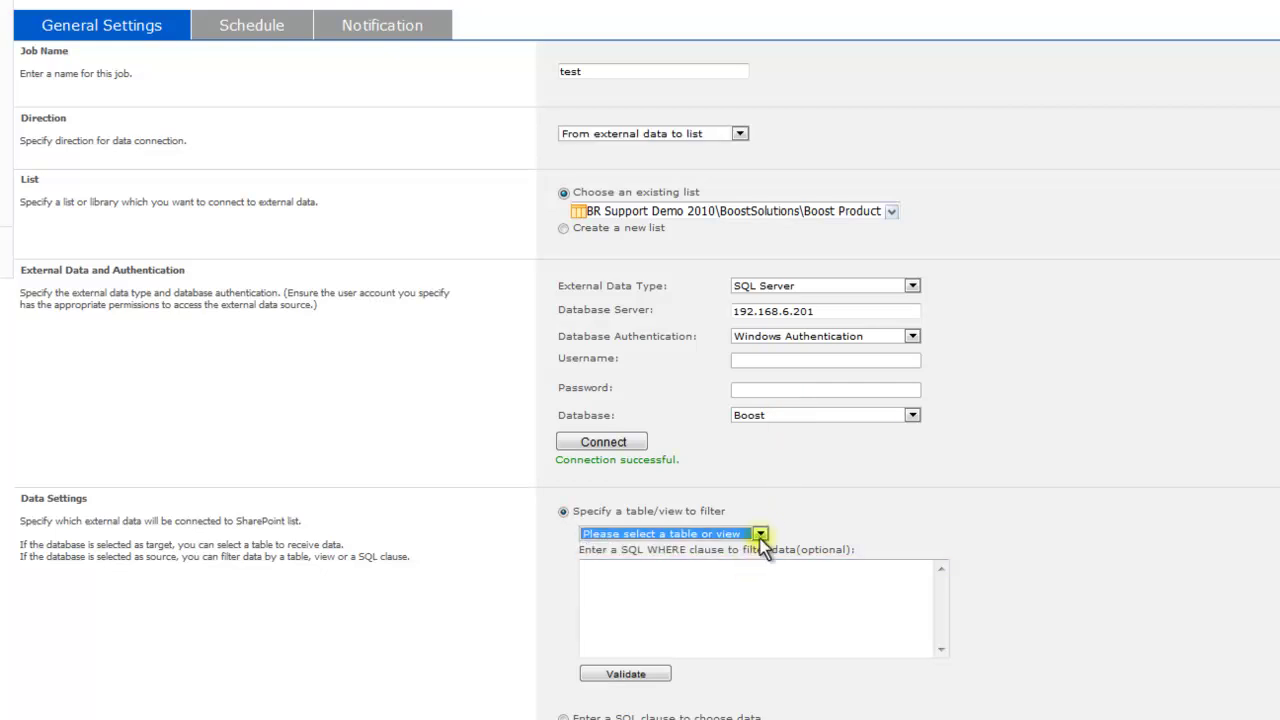
left_click(748, 572)
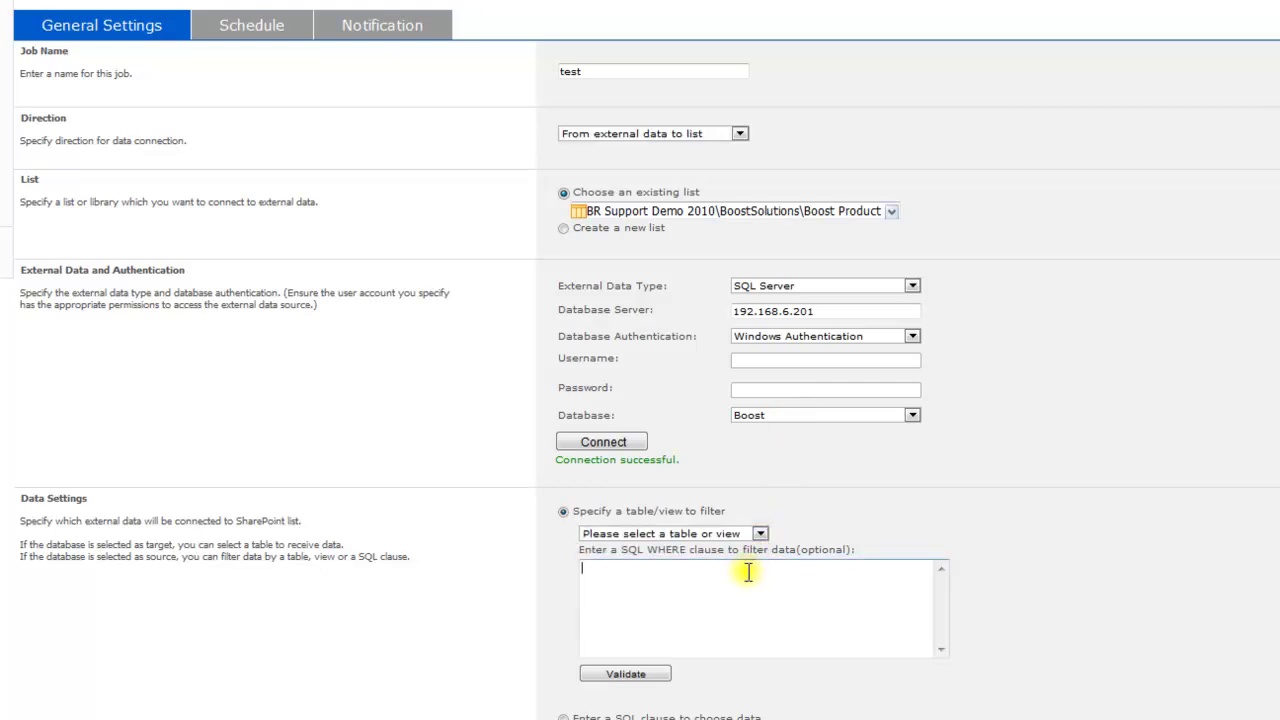
left_click_drag(622, 550, 680, 556)
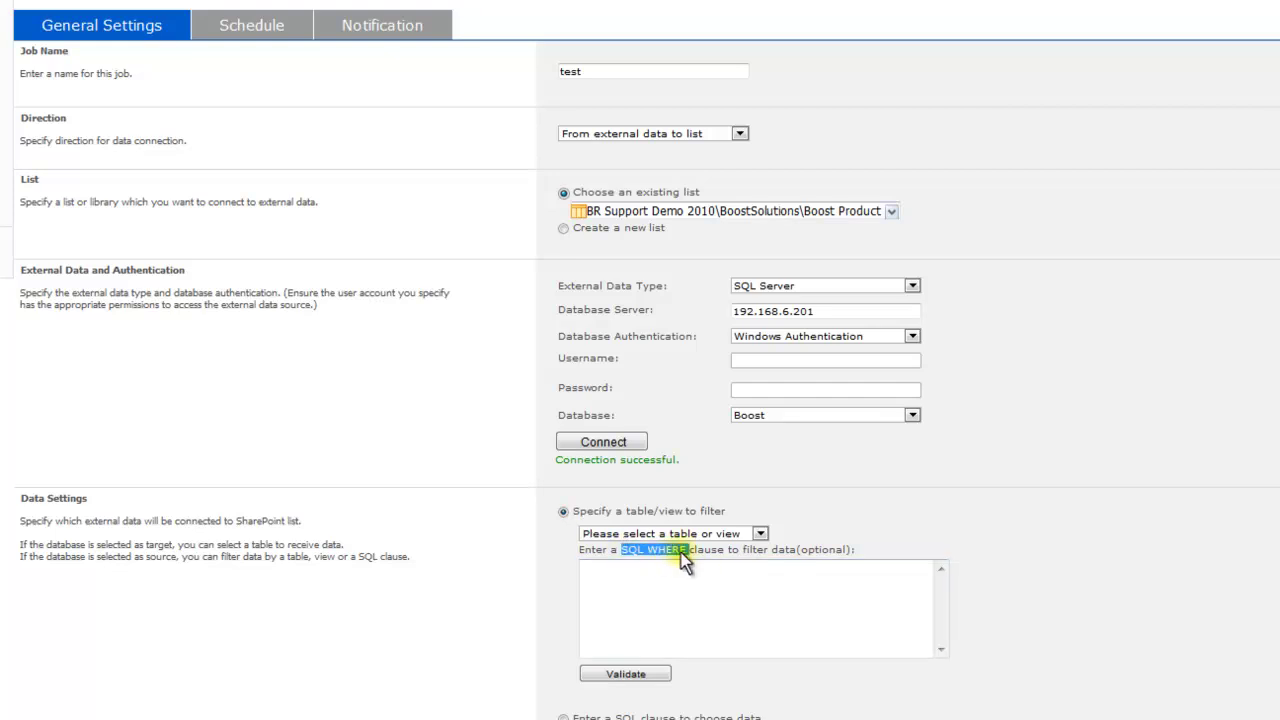
left_click(681, 556)
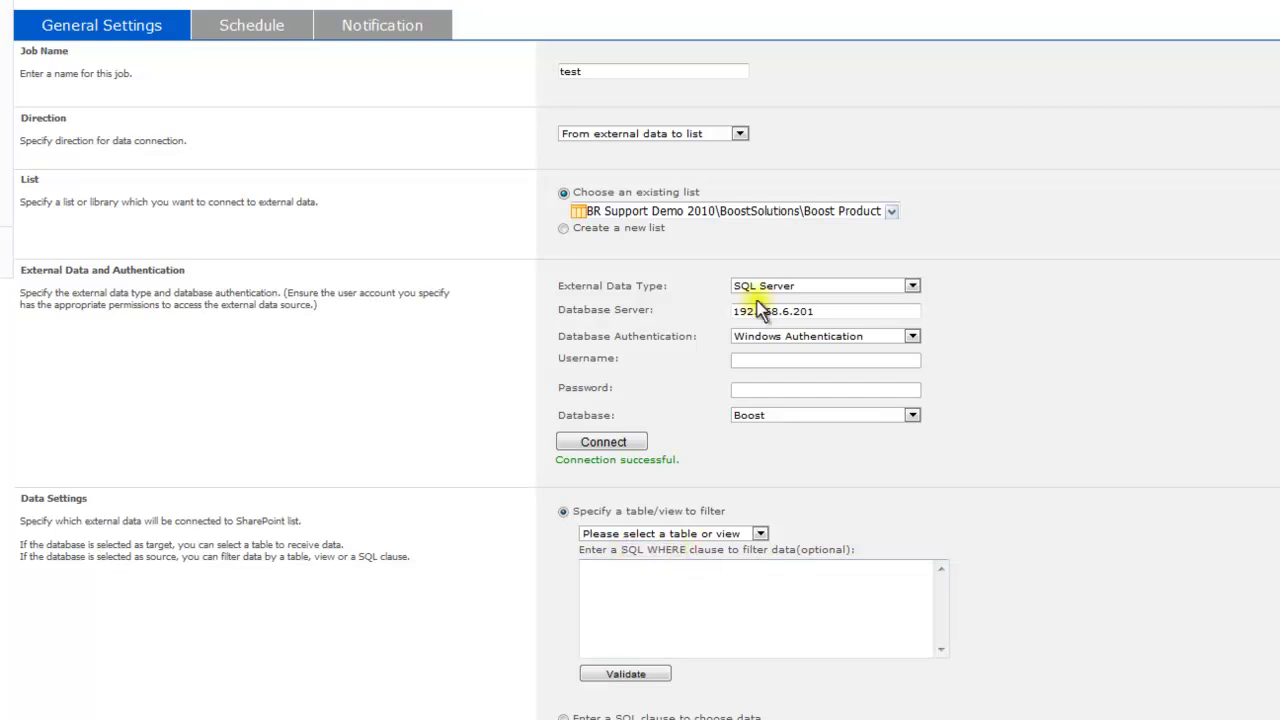
Set the direction to From list to external data using Boost Product's All Items view
left_click(740, 134)
left_click(722, 147)
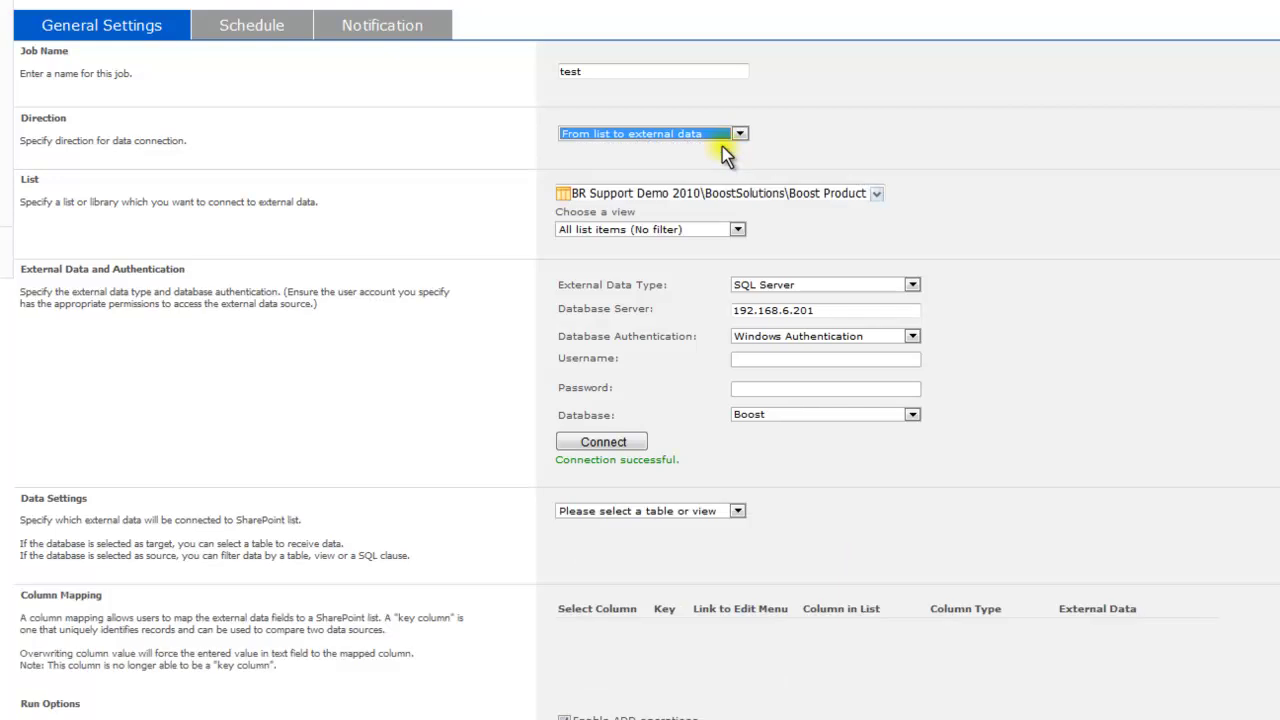
left_click(876, 196)
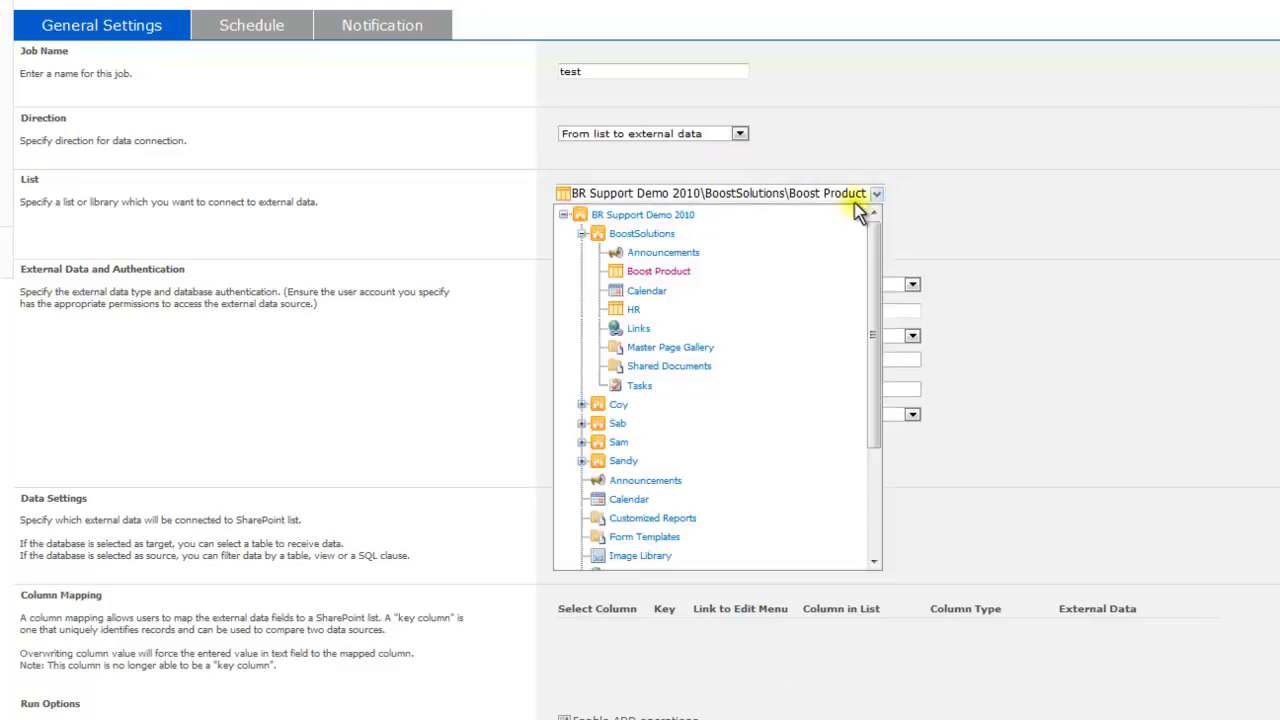
left_click(674, 280)
left_click(738, 230)
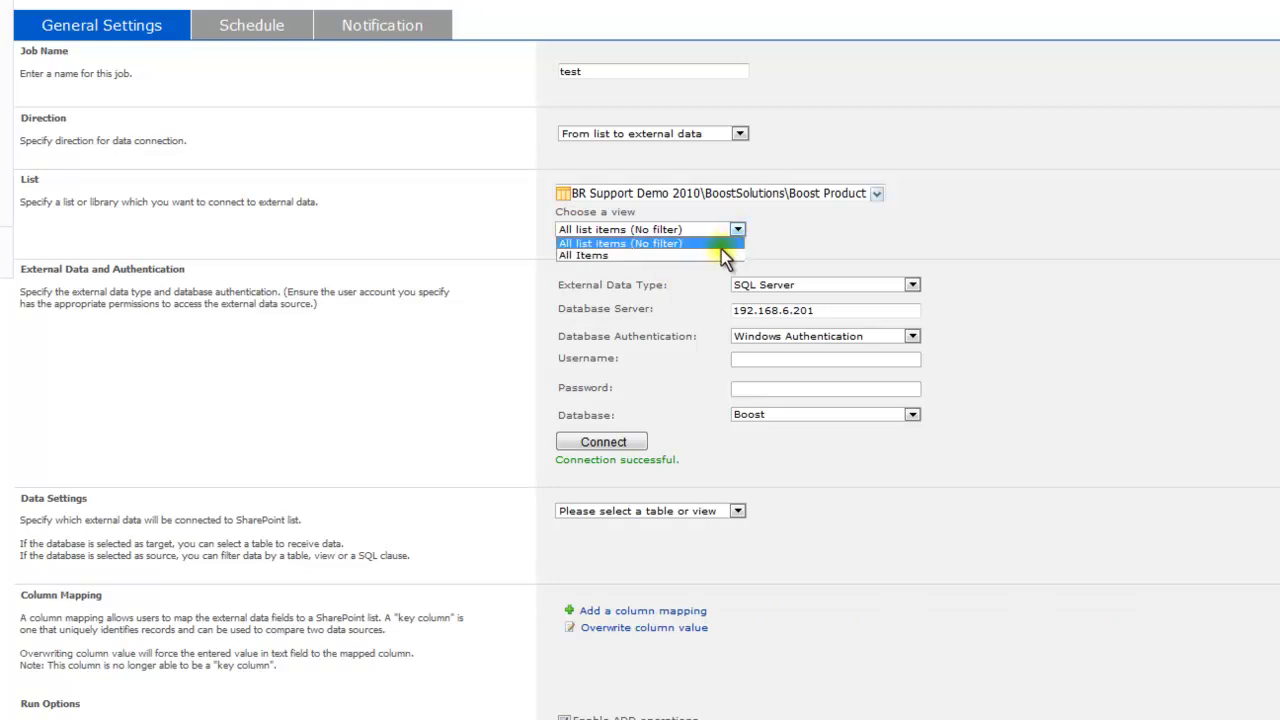
left_click(717, 250)
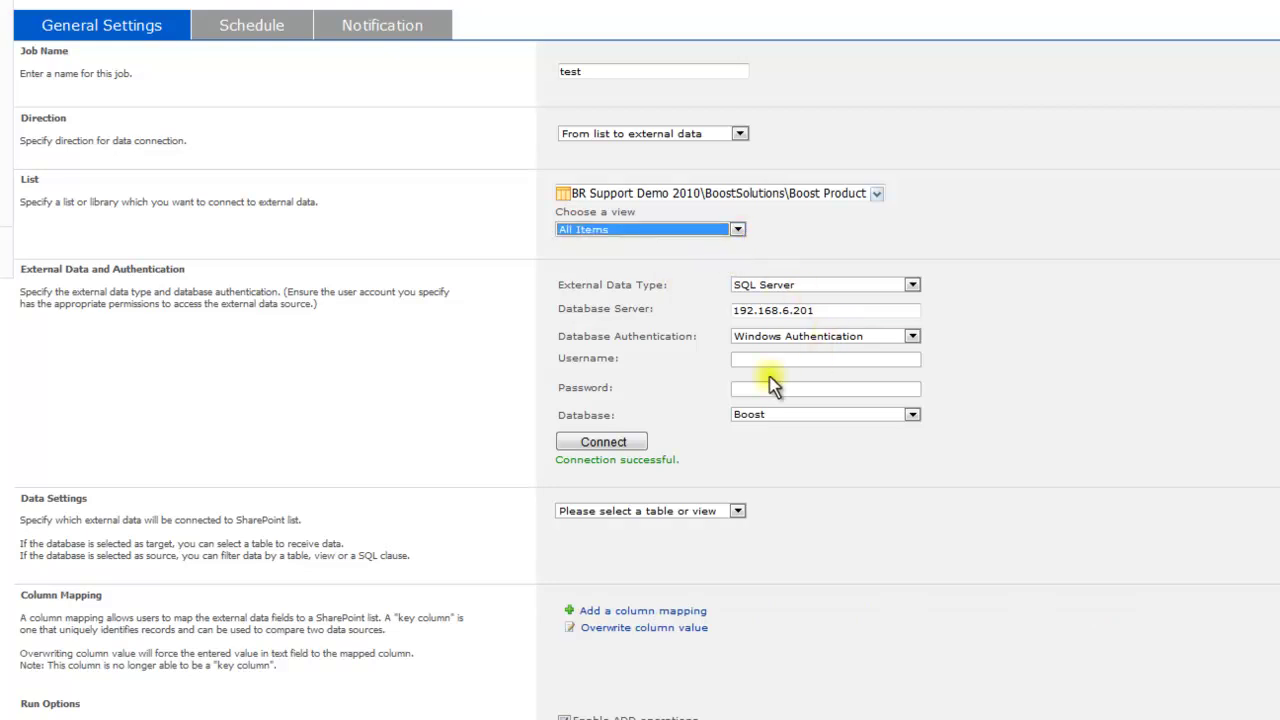
Reconnect to the server and target table dbo.Boost Products in the Boost database
left_click(628, 445)
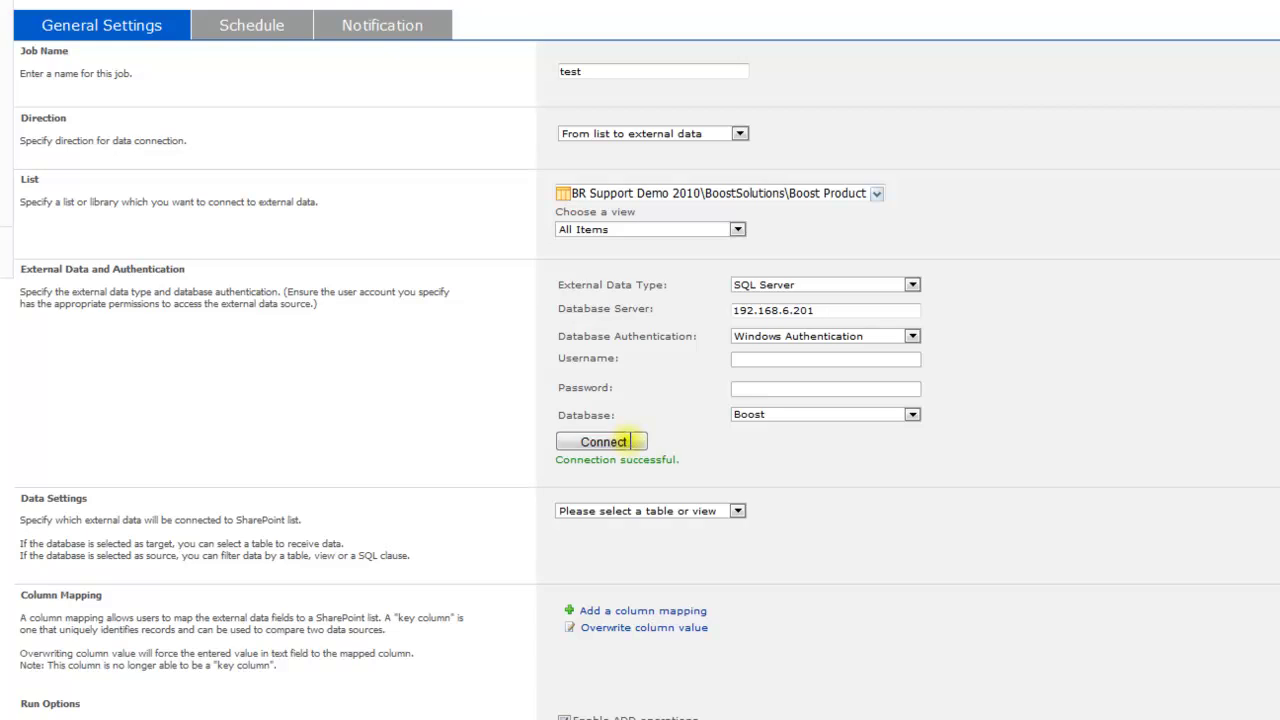
left_click(798, 416)
left_click(779, 451)
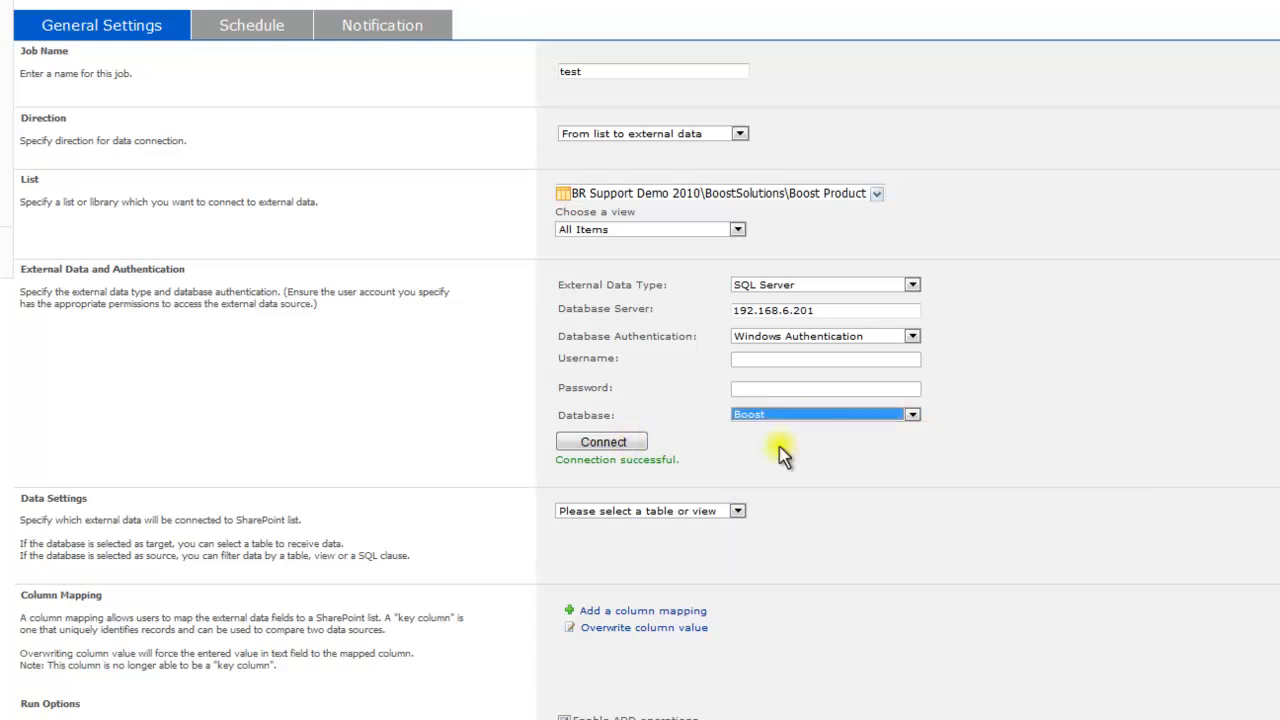
left_click(737, 512)
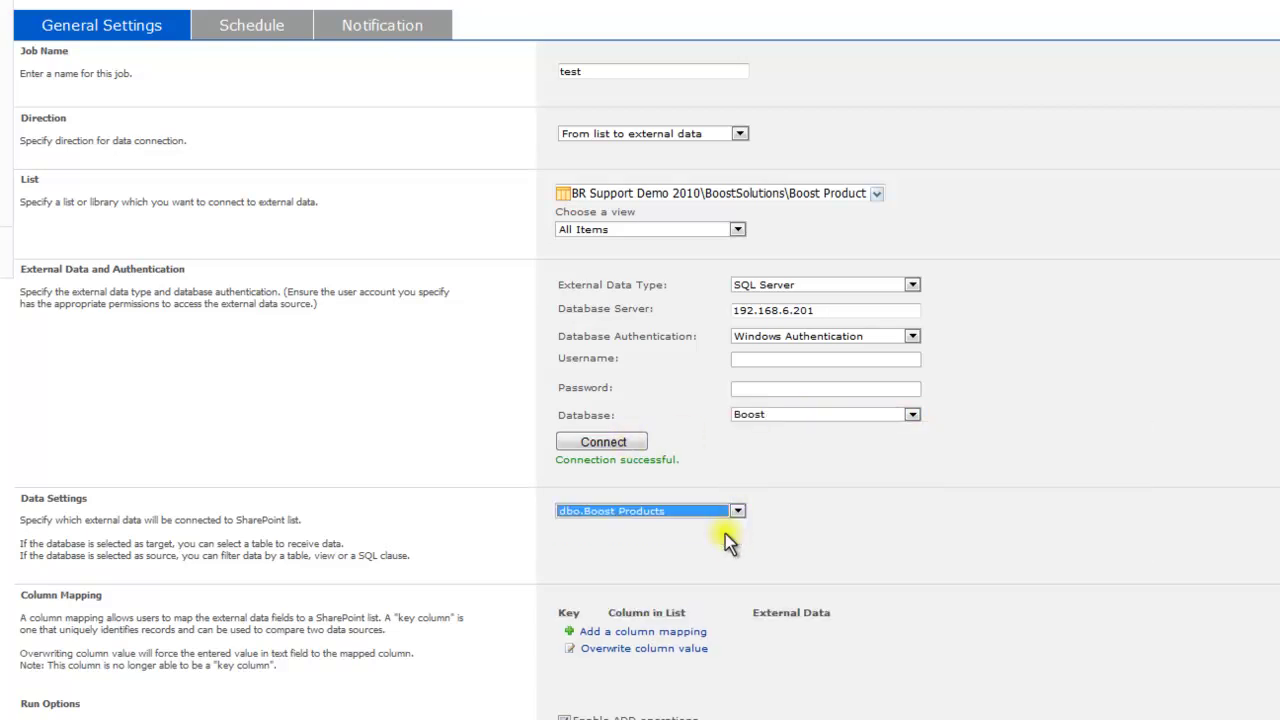
left_click(1086, 554)
Turn on the ADD, UPDATE, DELETE and WRITE-BACK run options for the job
scroll(1094, 556, "down", 3)
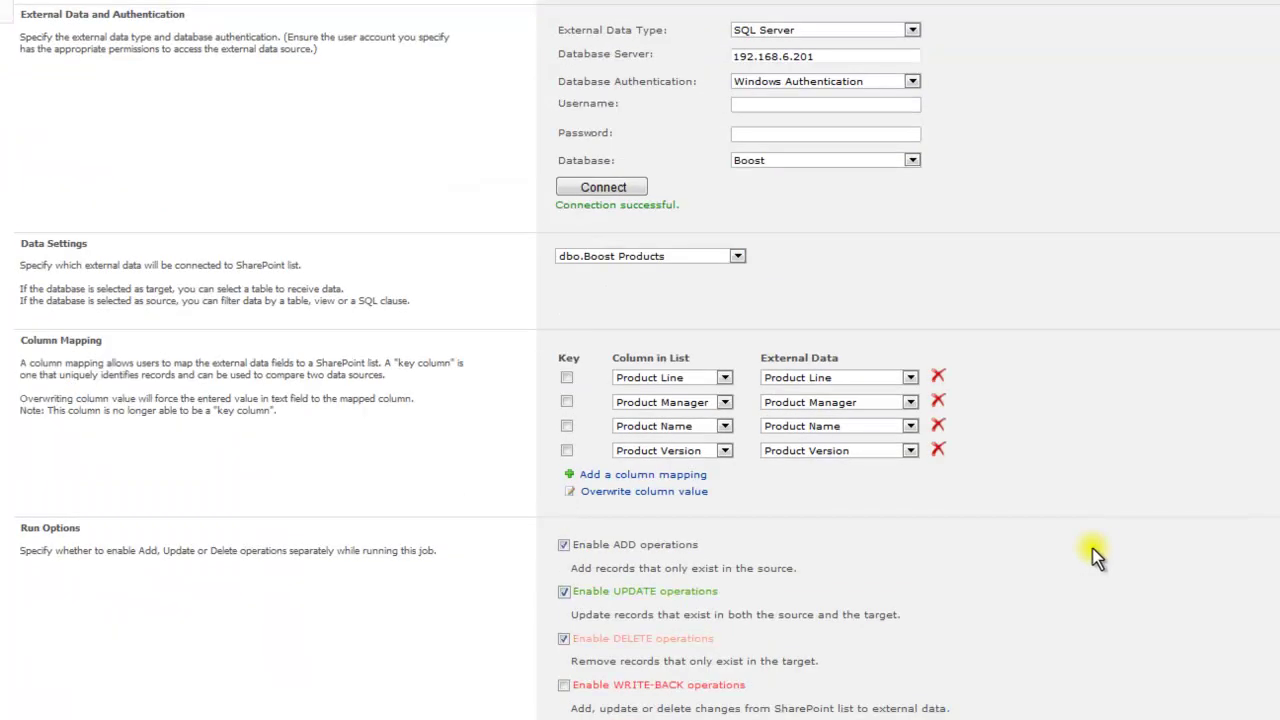
scroll(1094, 556, "up", 1)
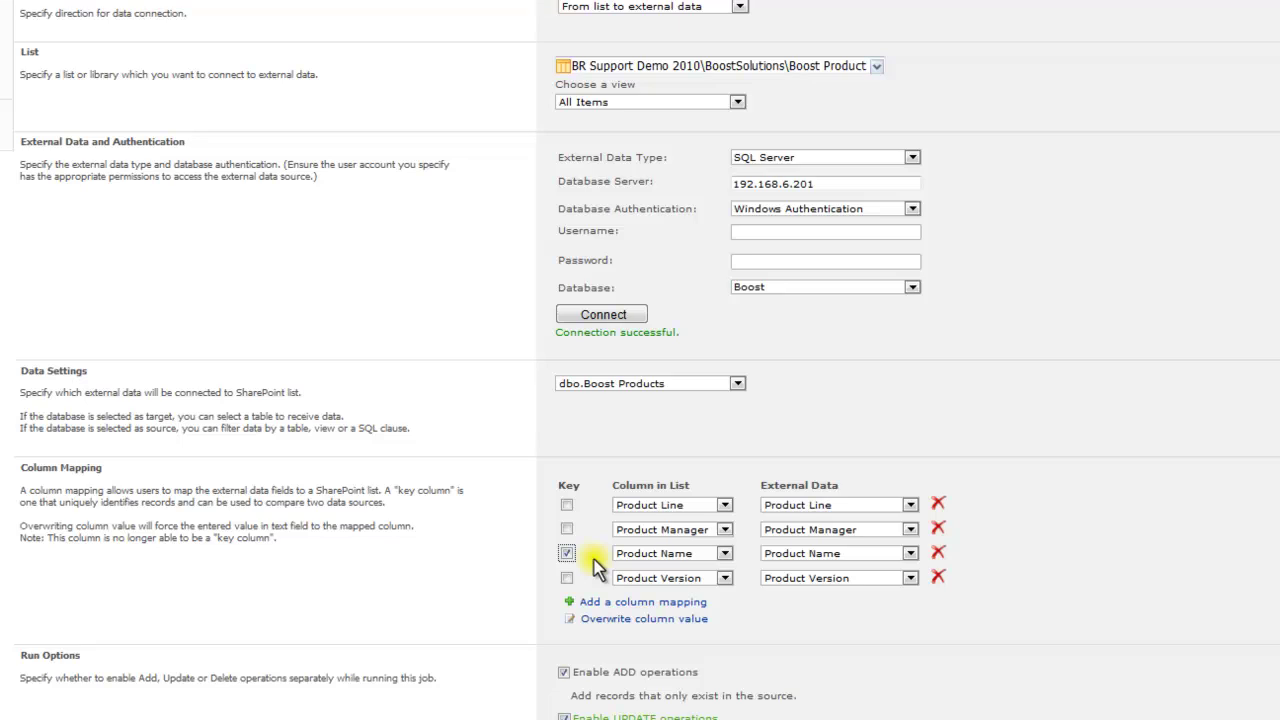
scroll(594, 559, "down", 1)
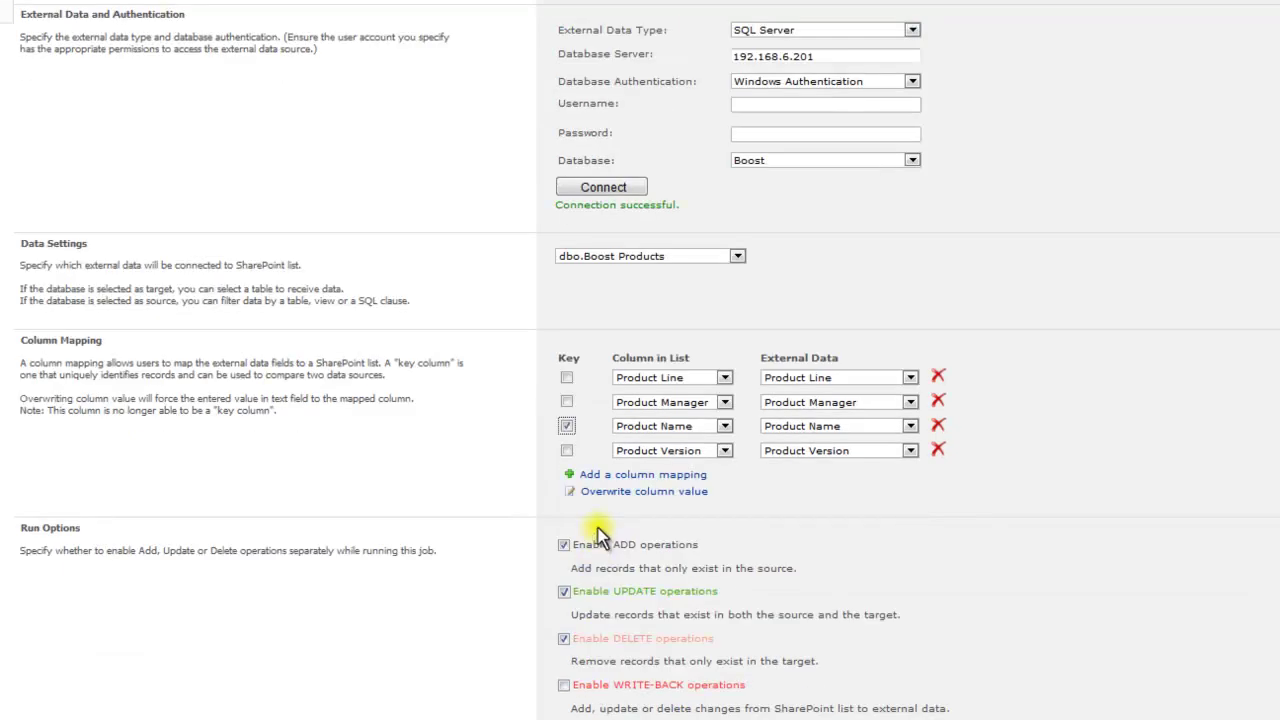
scroll(598, 528, "down", 1)
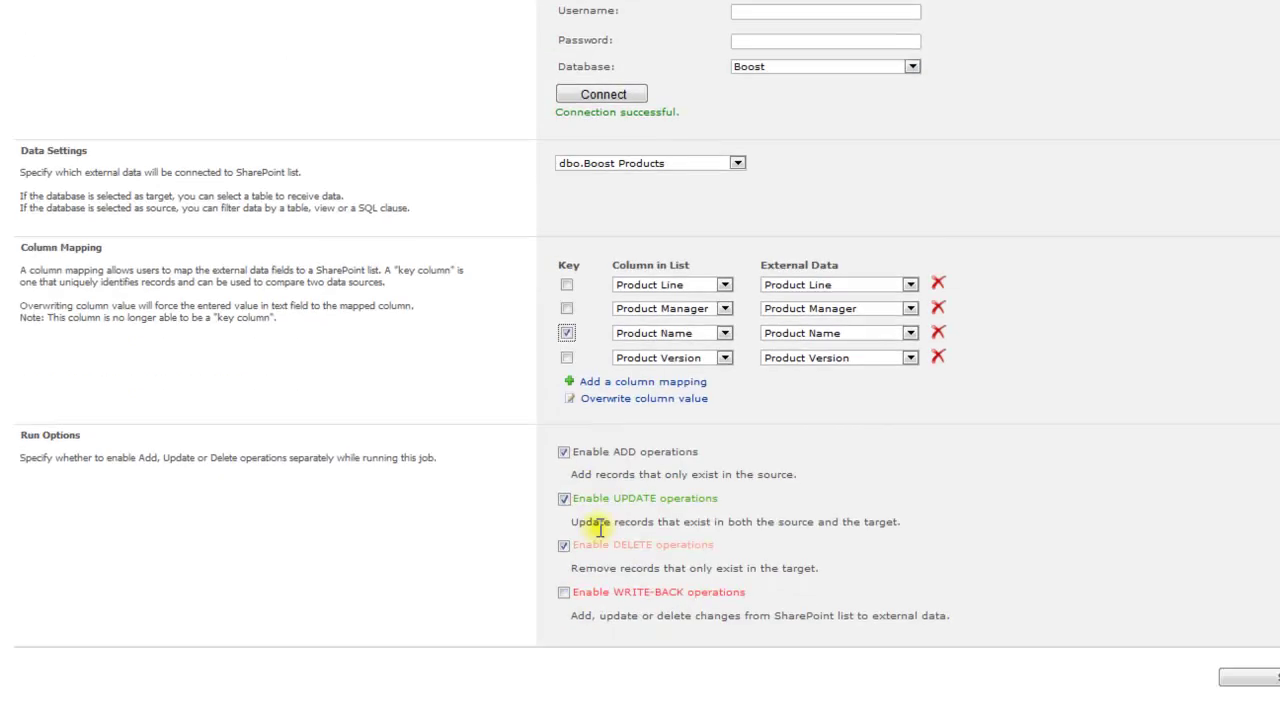
left_click(564, 452)
left_click(564, 452)
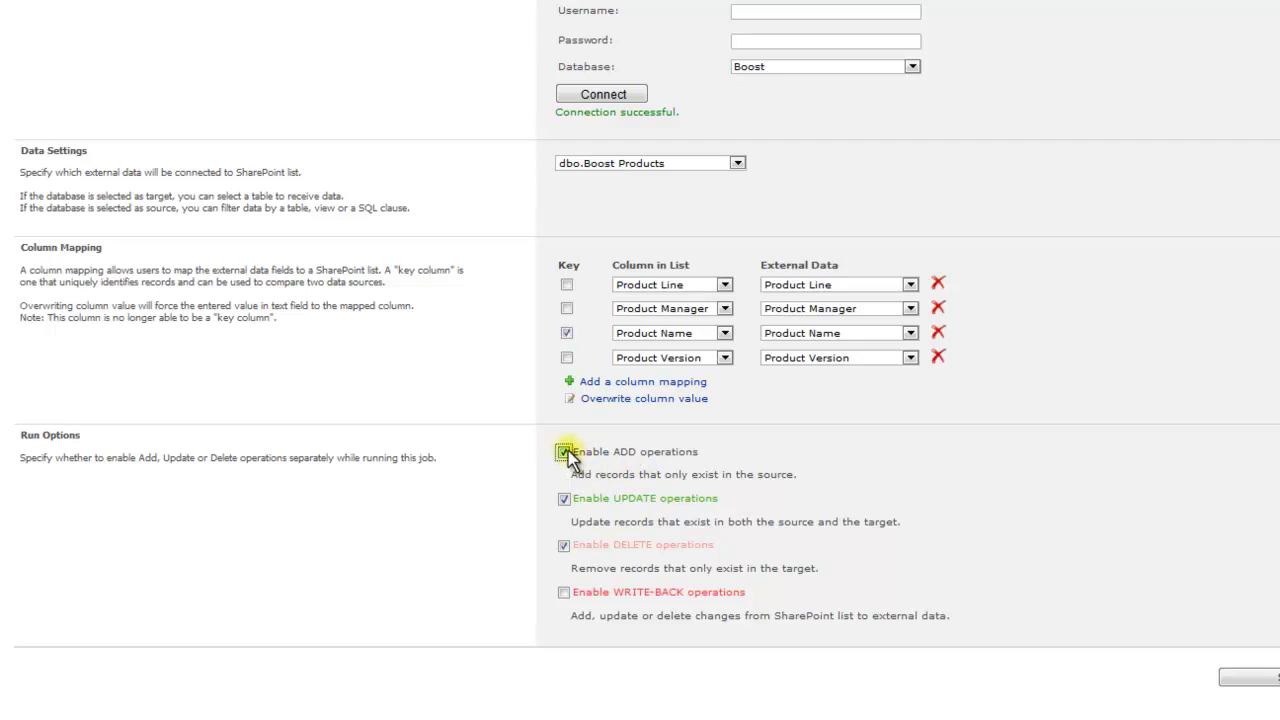
left_click(564, 499)
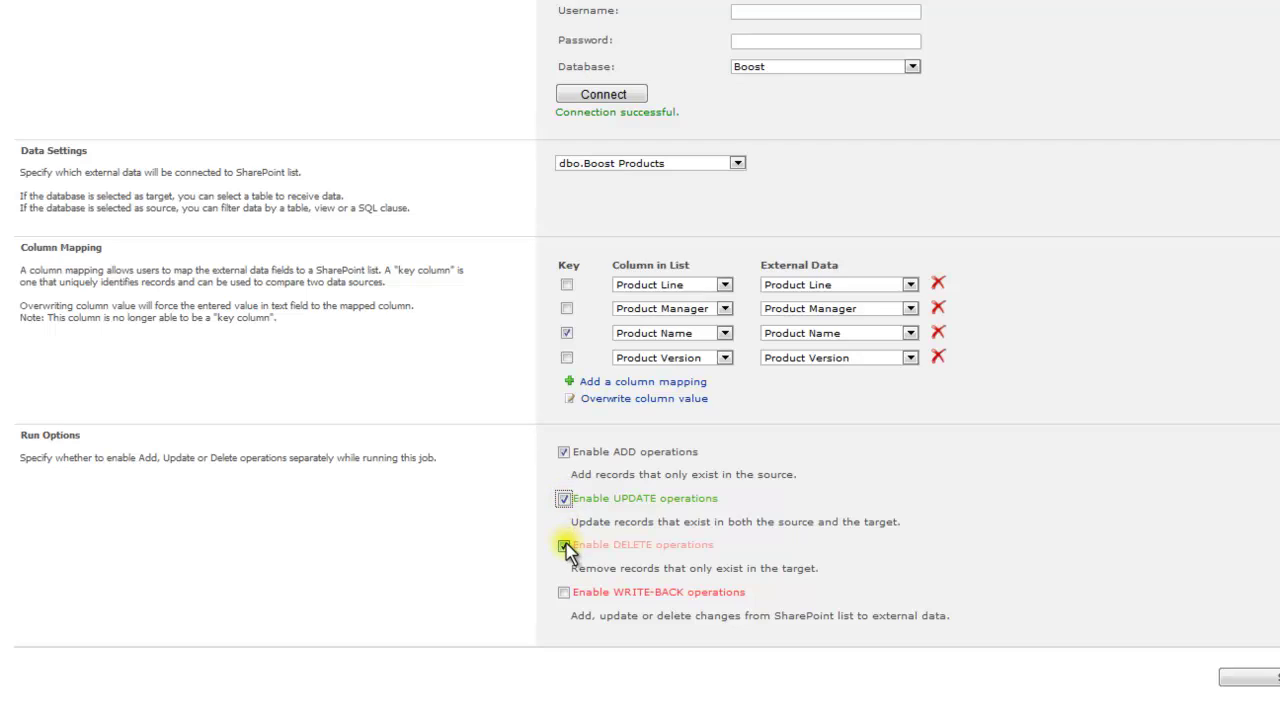
left_click(564, 545)
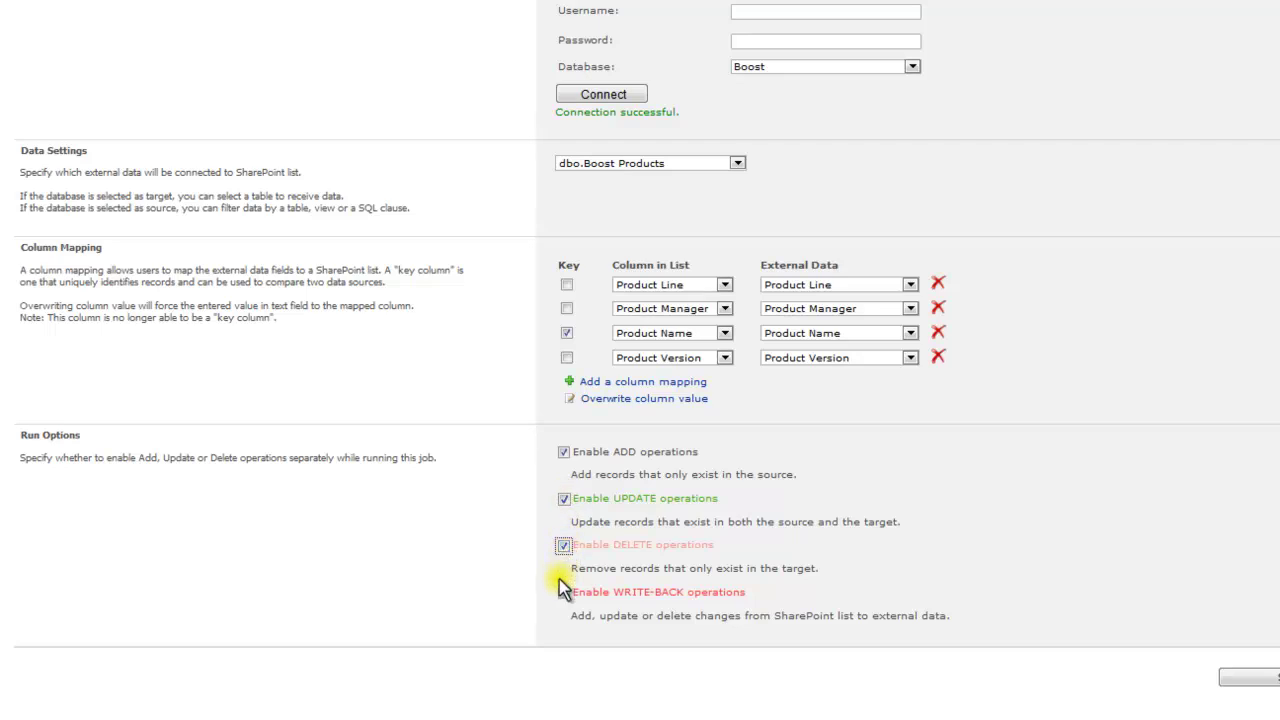
left_click(564, 592)
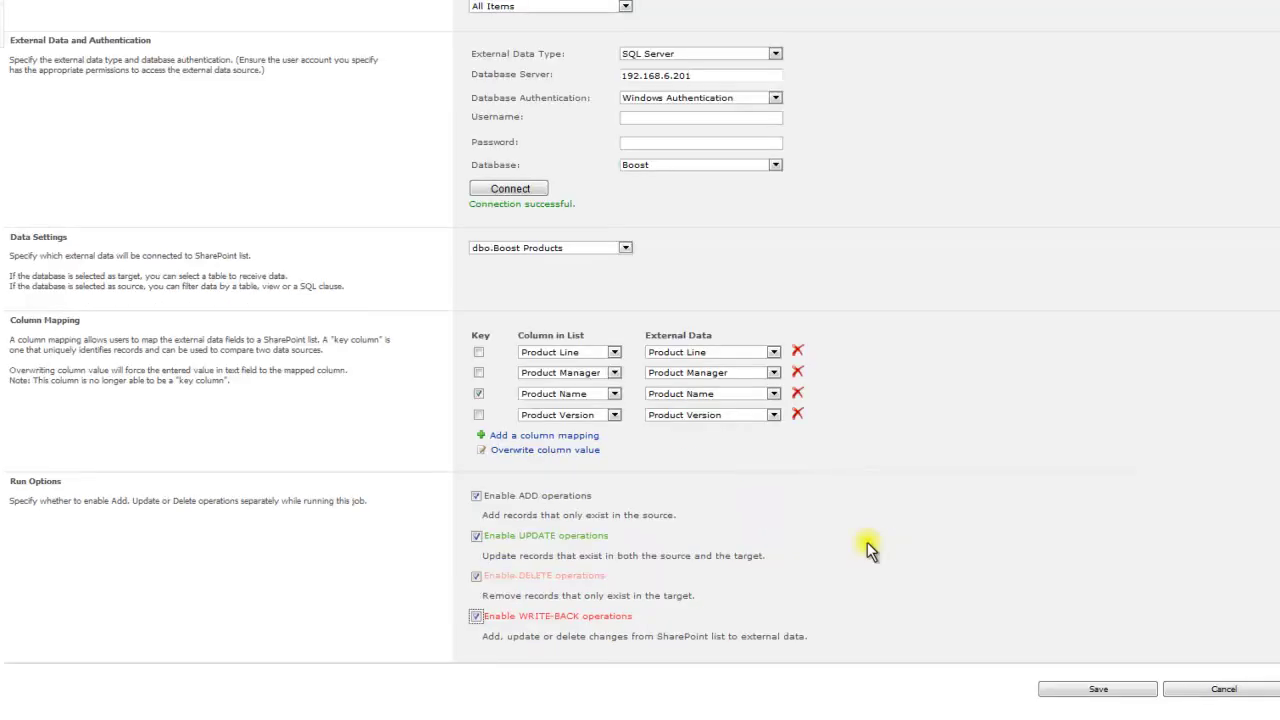
Enable background update for the job with a Weekly schedule
scroll(400, 423, "up", 3)
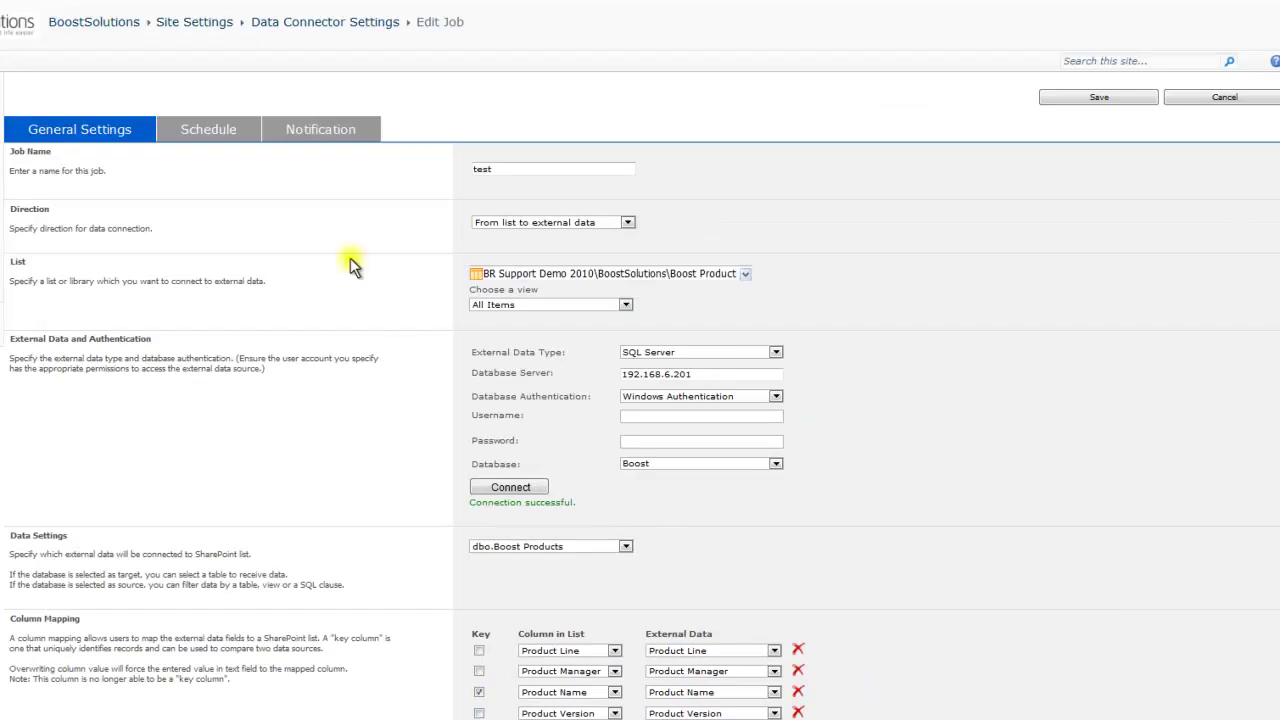
left_click(200, 136)
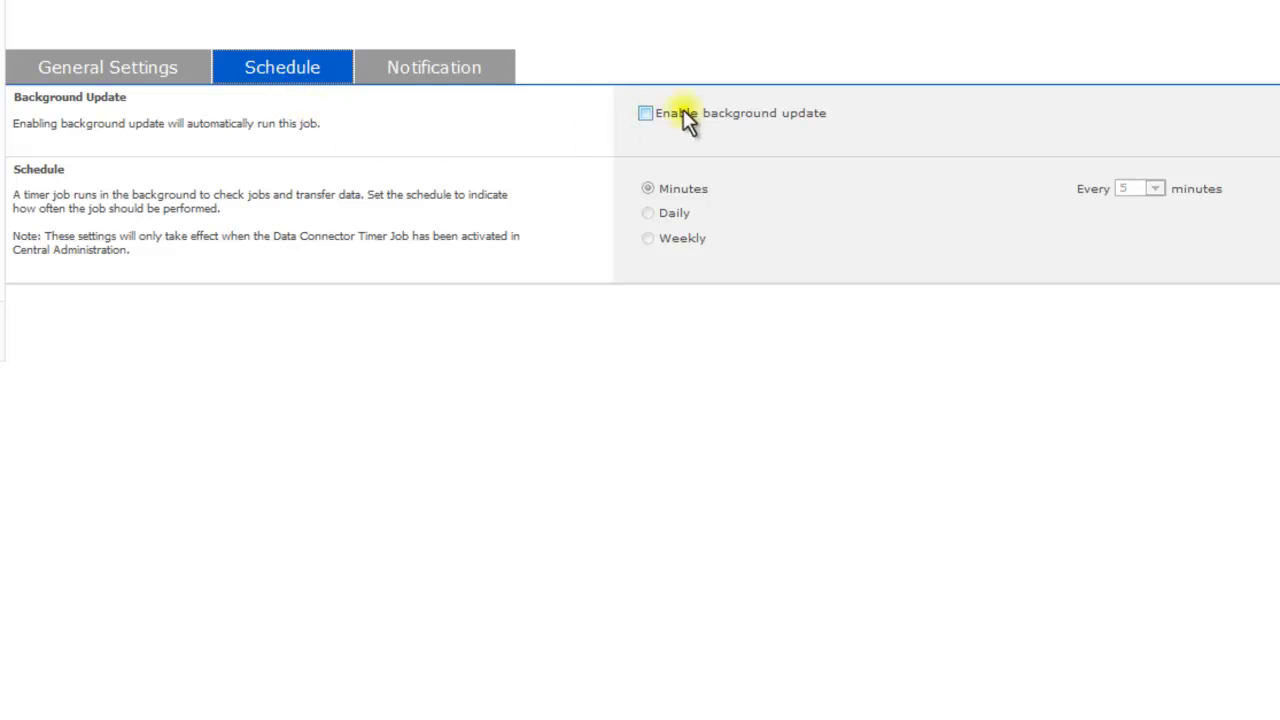
left_click(646, 113)
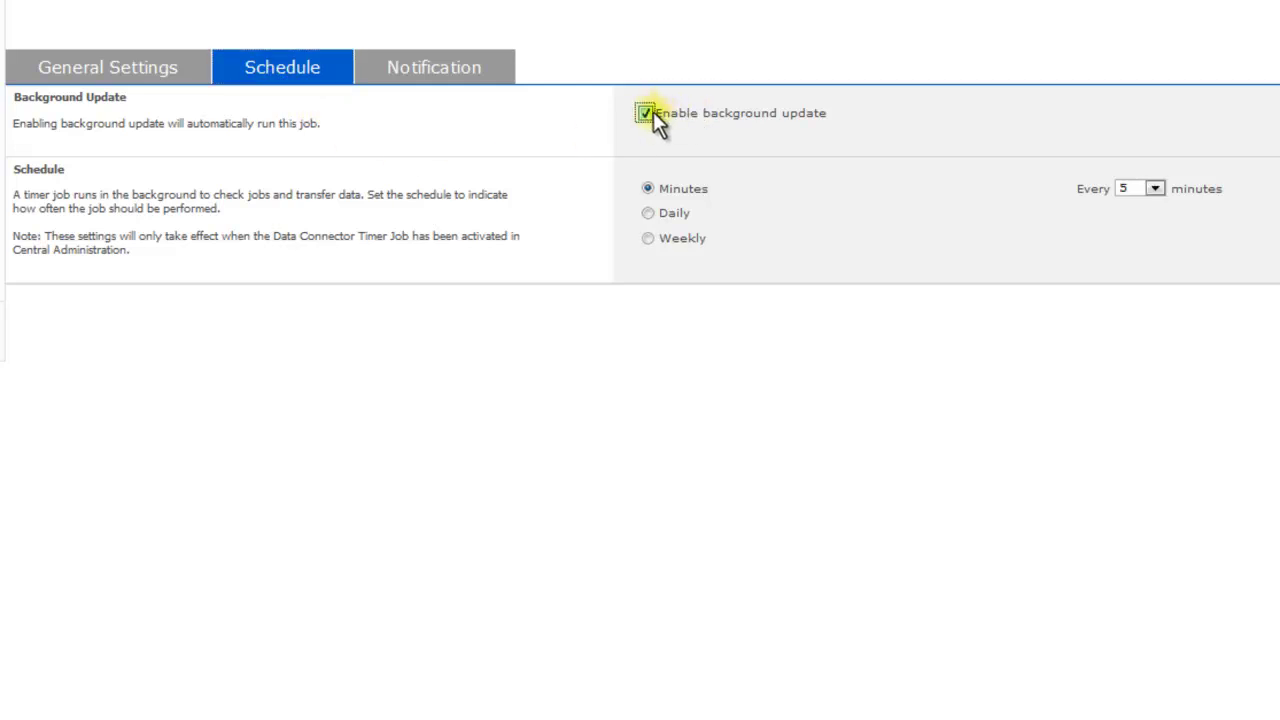
left_click(648, 213)
left_click(649, 254)
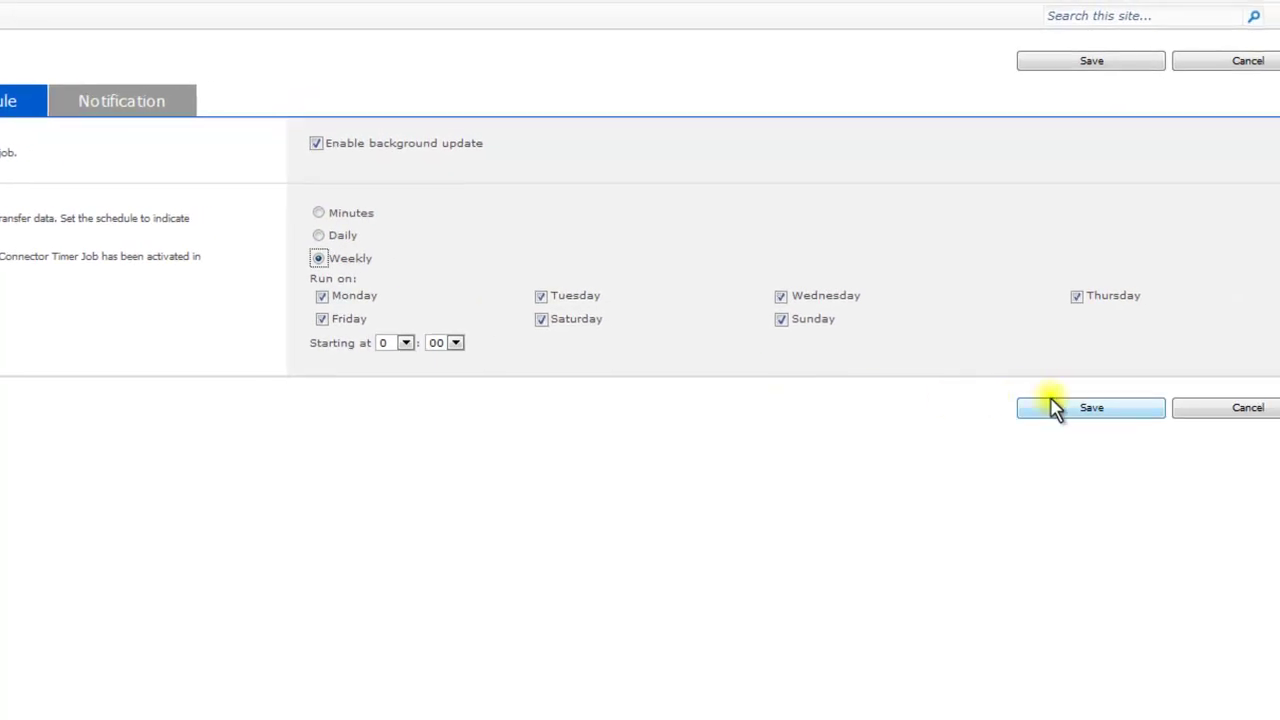
Send error e-mails to the entered address, keep logging on, and delete logs older than 7 days
left_click(151, 104)
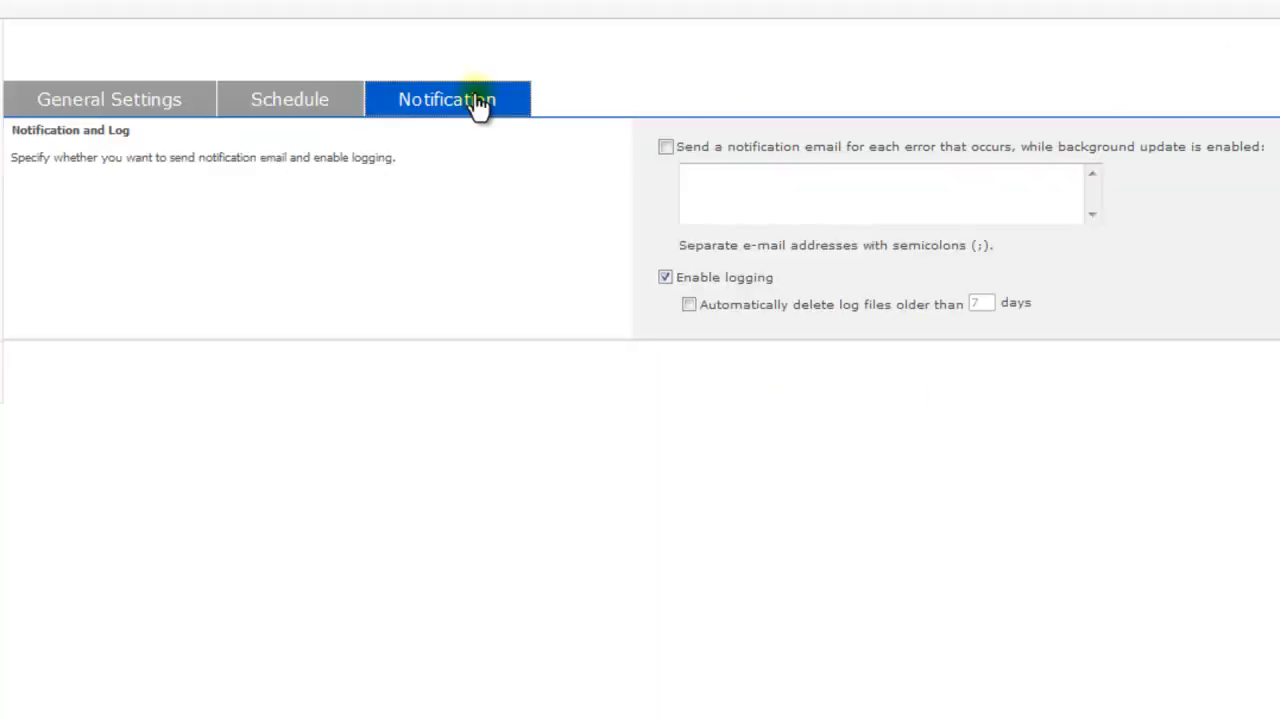
left_click(665, 148)
left_click(723, 200)
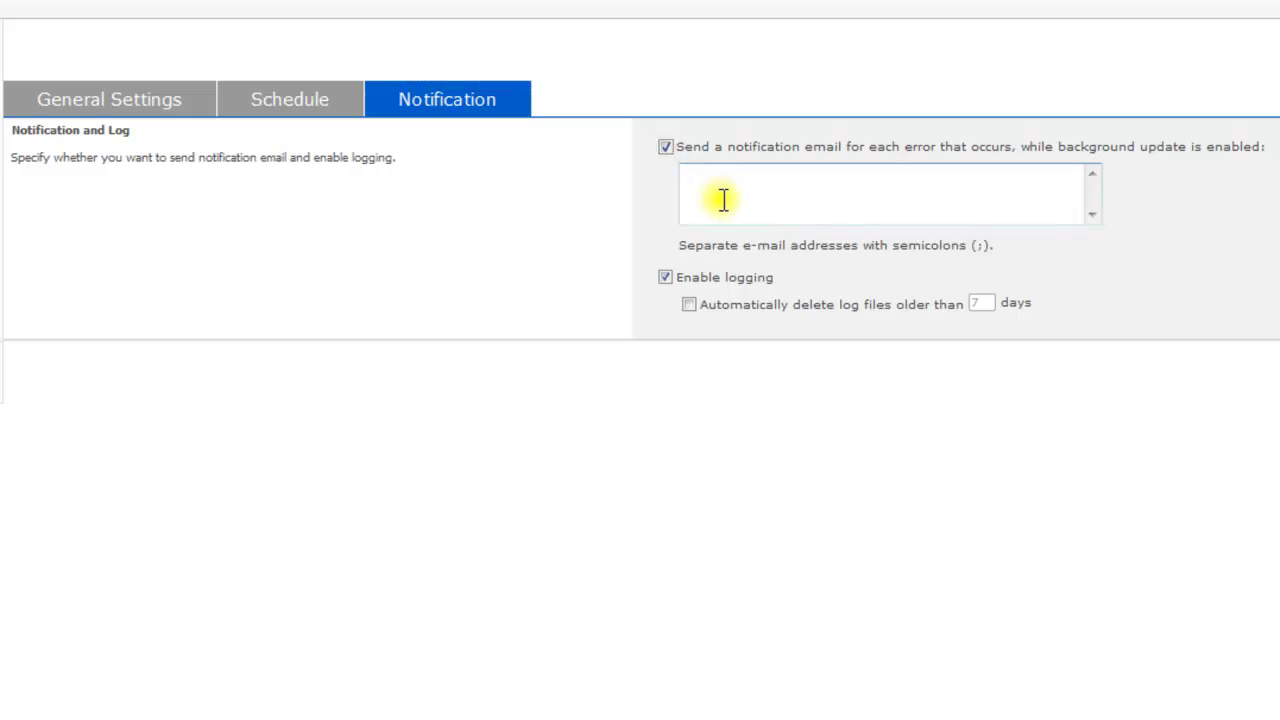
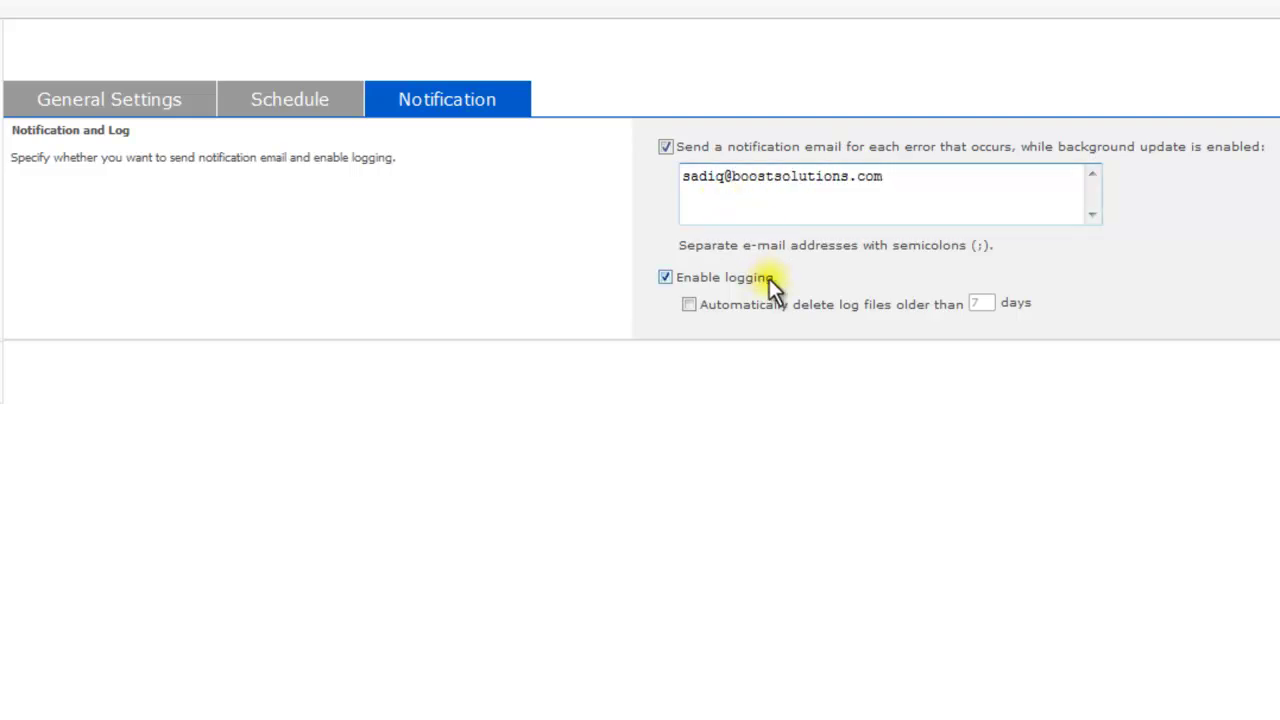
left_click_drag(769, 278, 717, 274)
left_click(687, 306)
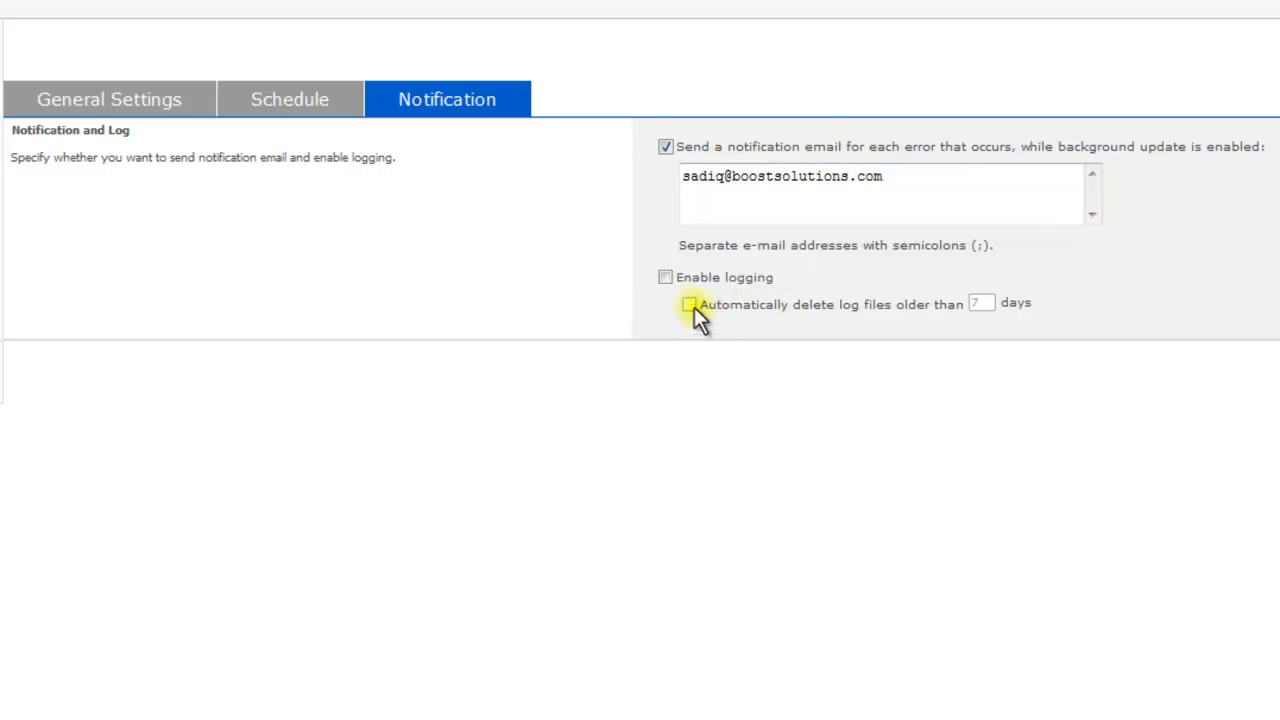
left_click(666, 277)
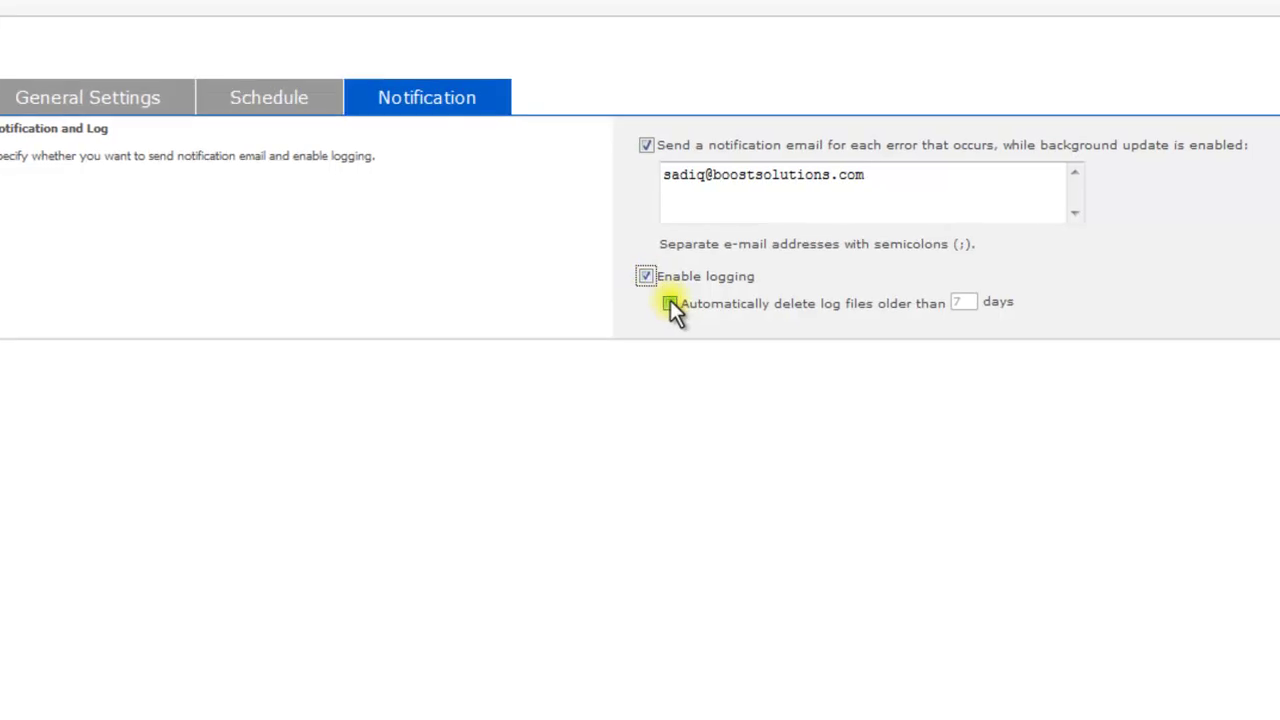
left_click(689, 304)
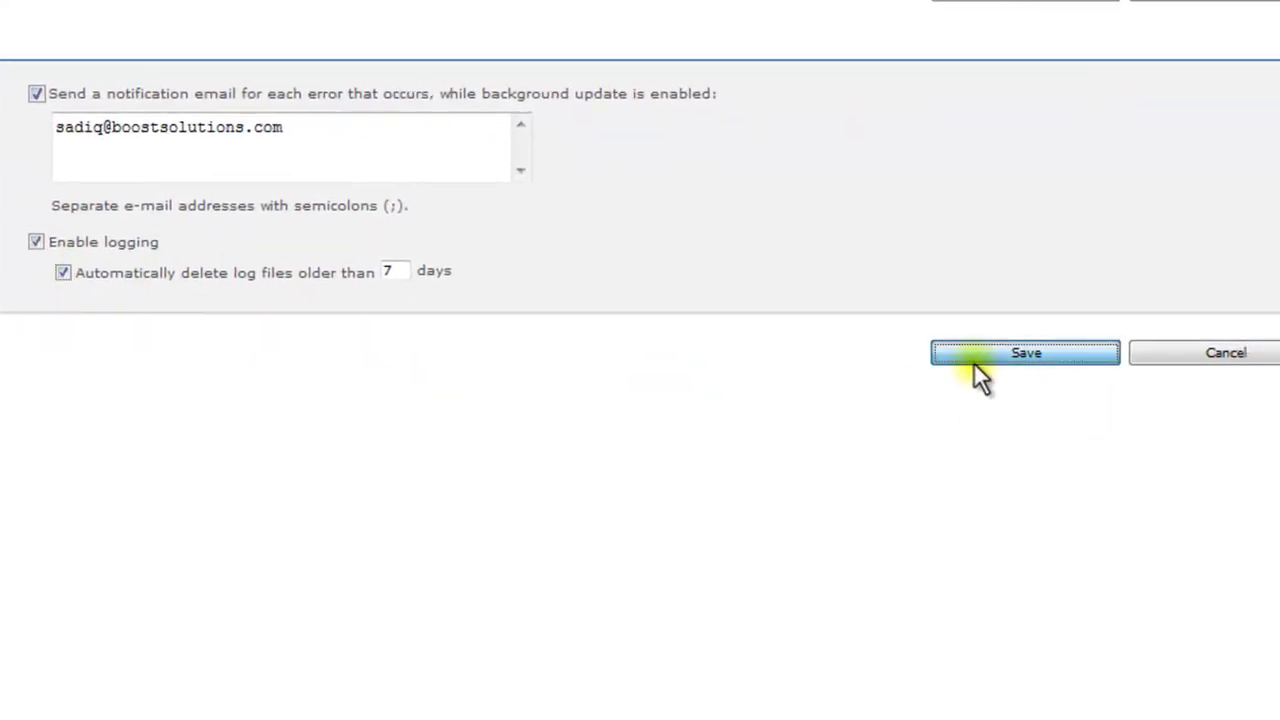
Save and run job 'test', confirm it shows Ready, then open the Boost Product list
left_click(974, 362)
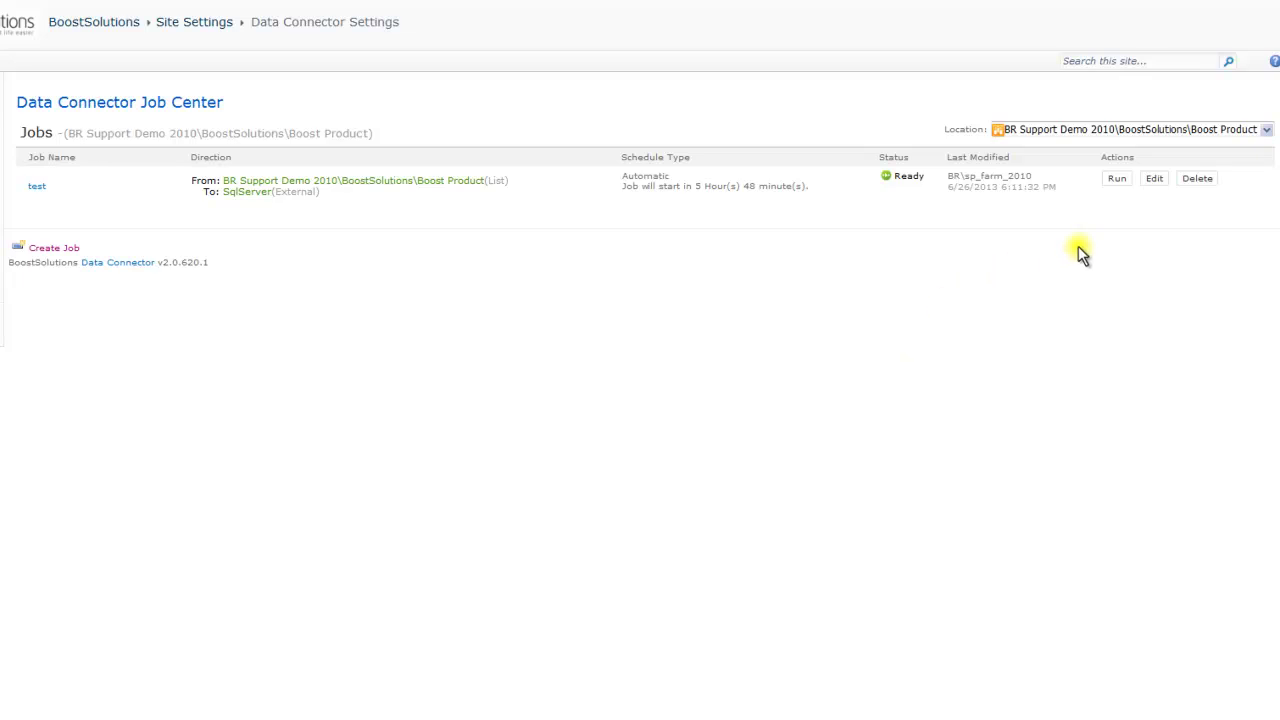
left_click(1110, 184)
left_click_drag(927, 179, 901, 181)
left_click(897, 214)
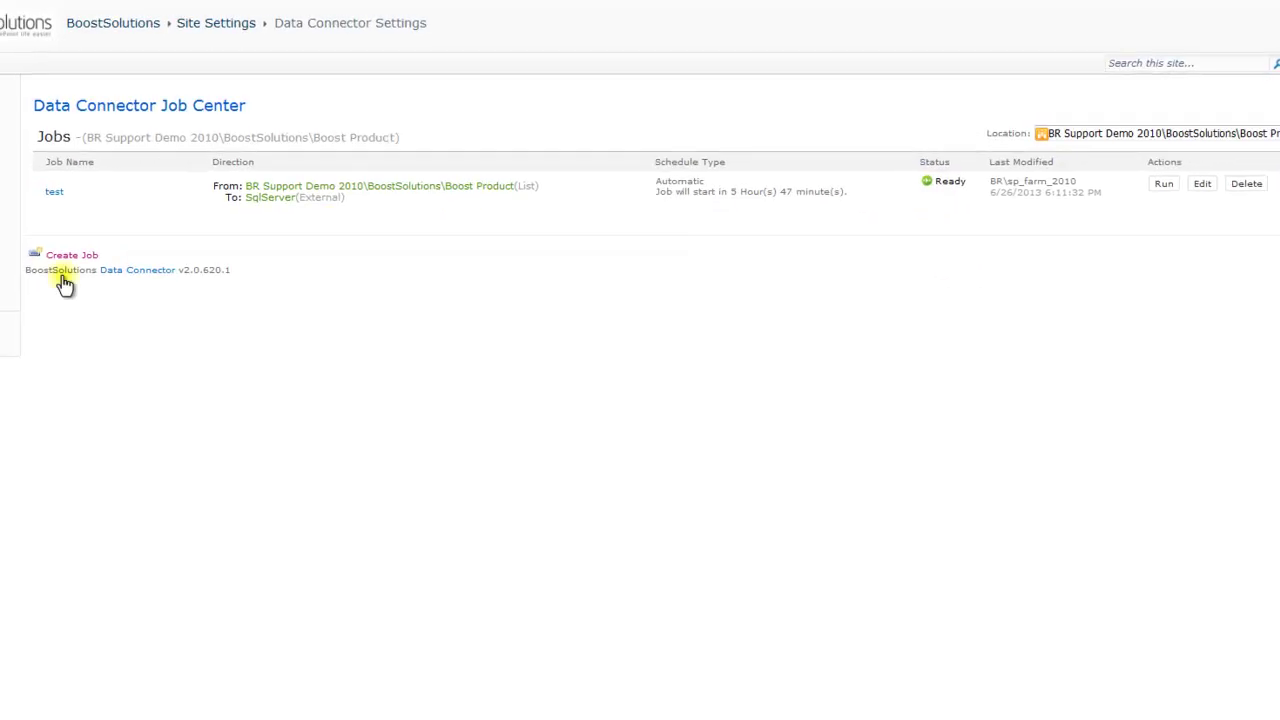
left_click(25, 269)
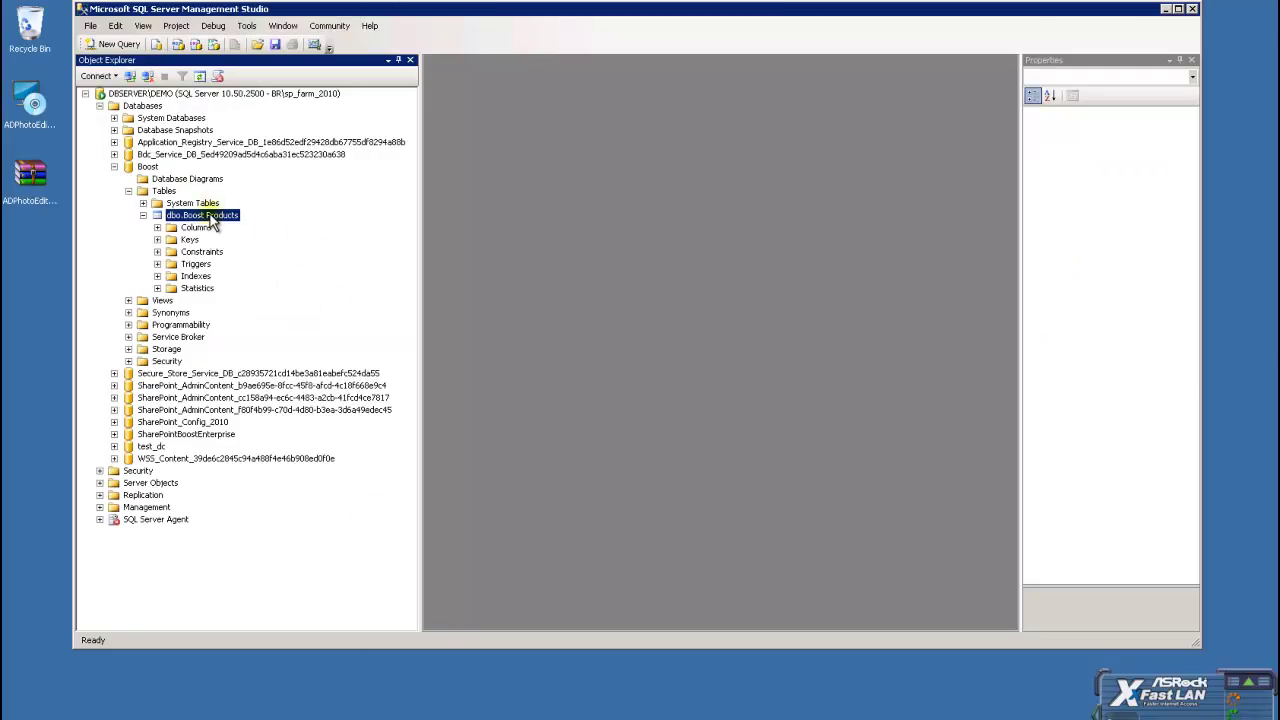
Run Select Top 1000 Rows on the dbo.Boost Products table in Object Explorer
right_click(210, 222)
left_click(265, 255)
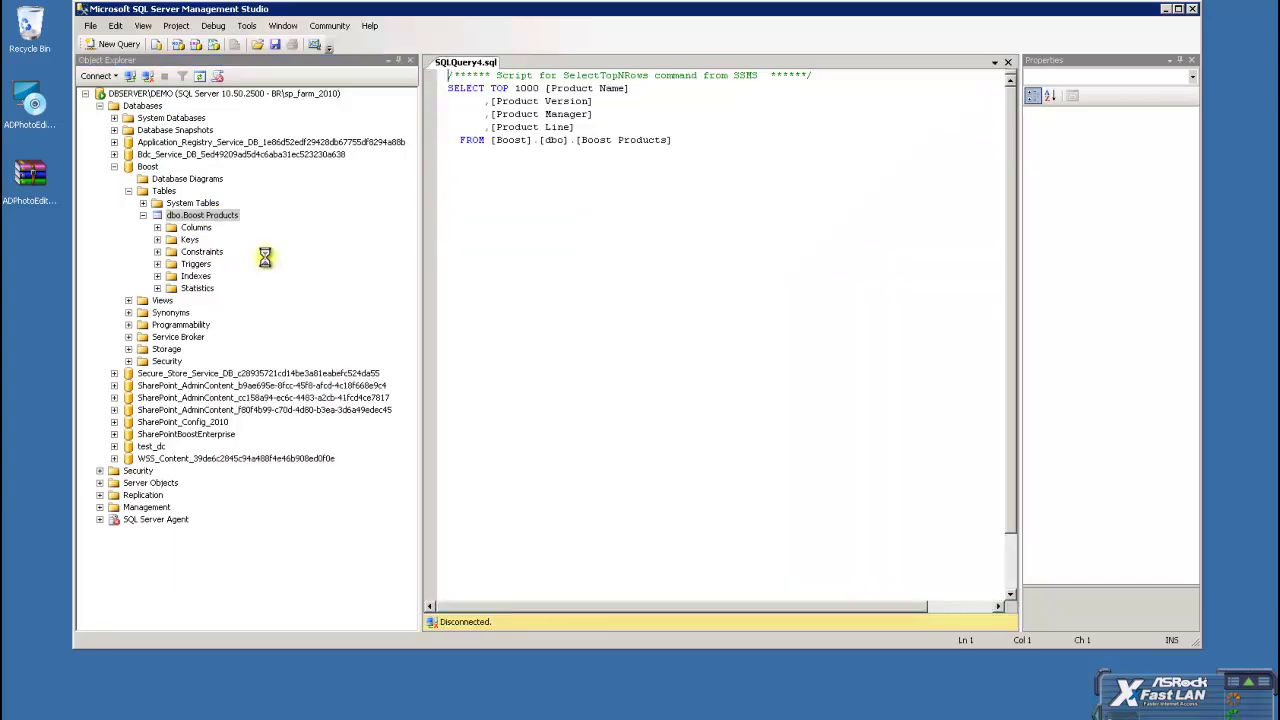